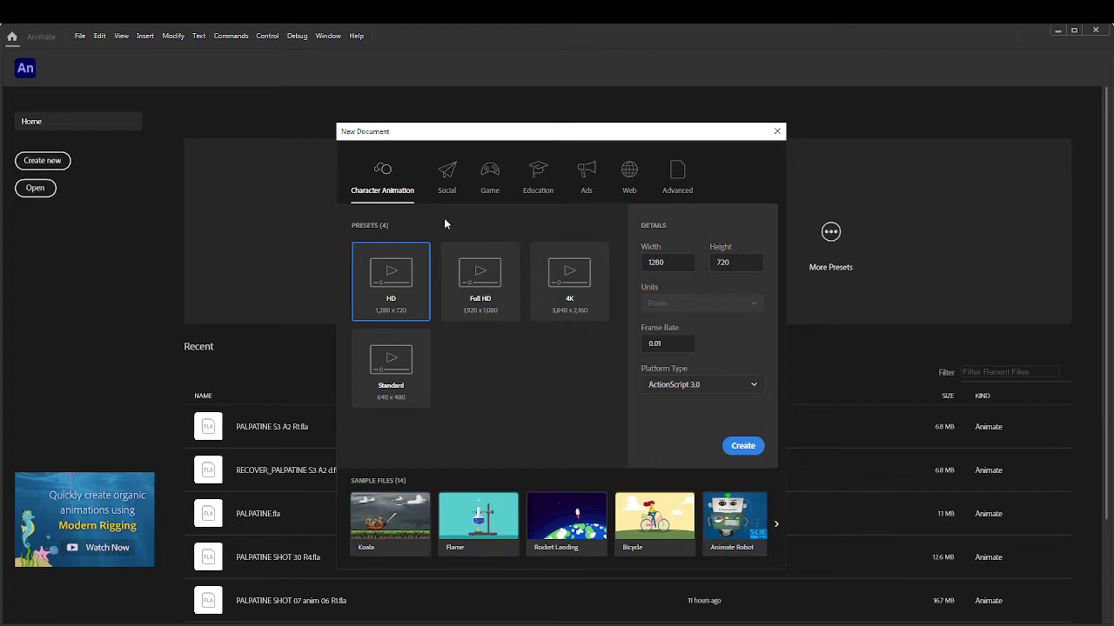
- Look through the Social, Game, Education, Ads and Web preset categories and return to the Character Animation presets
click(444, 178)
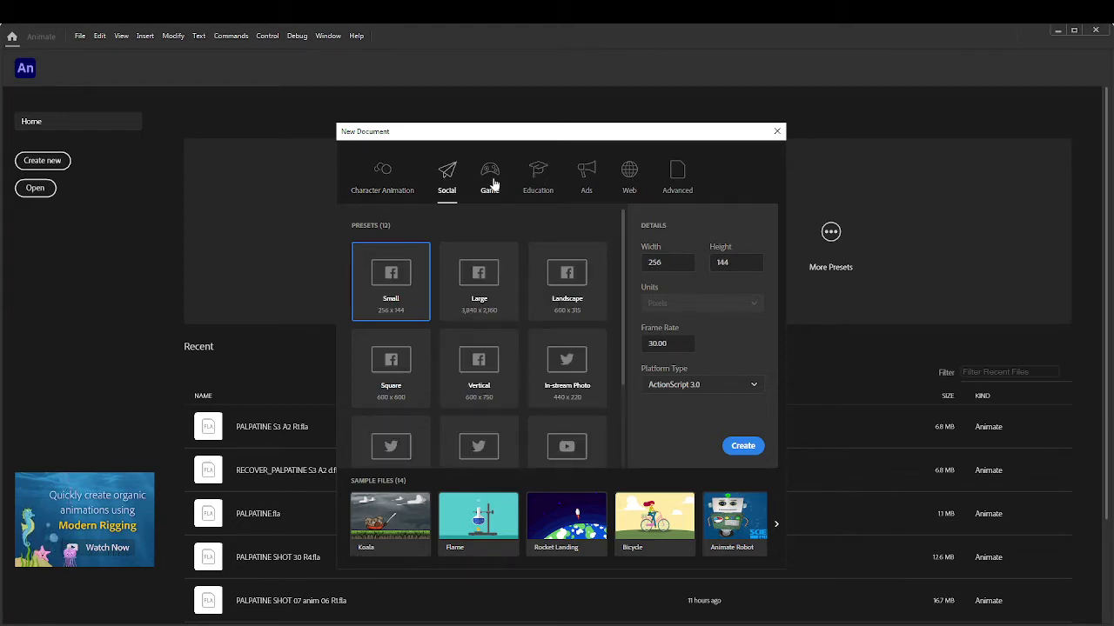
click(492, 179)
click(539, 174)
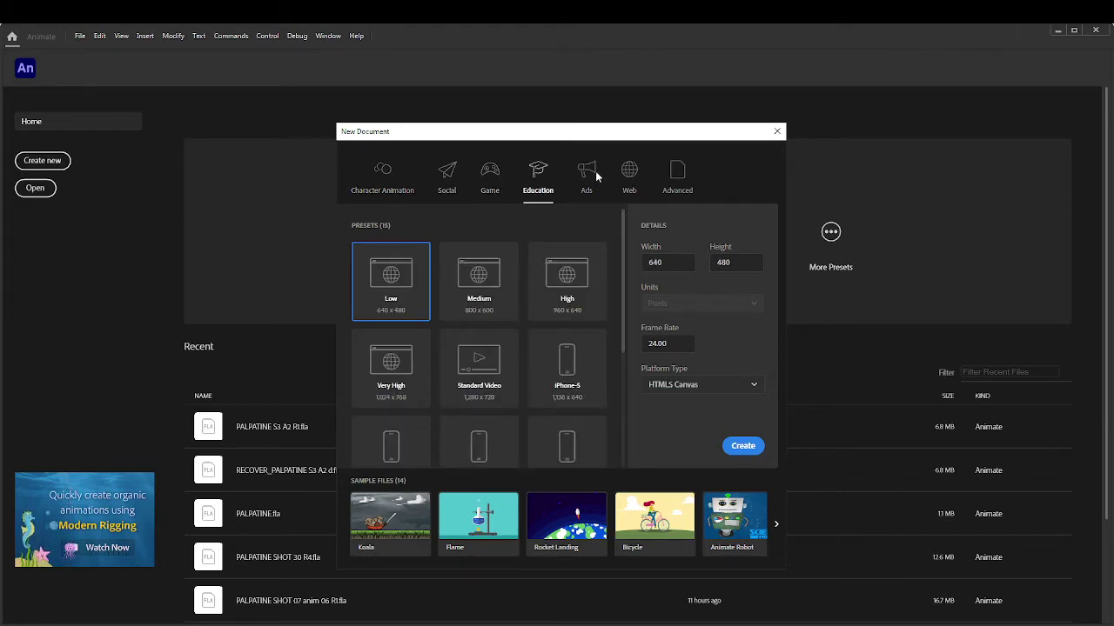
click(588, 175)
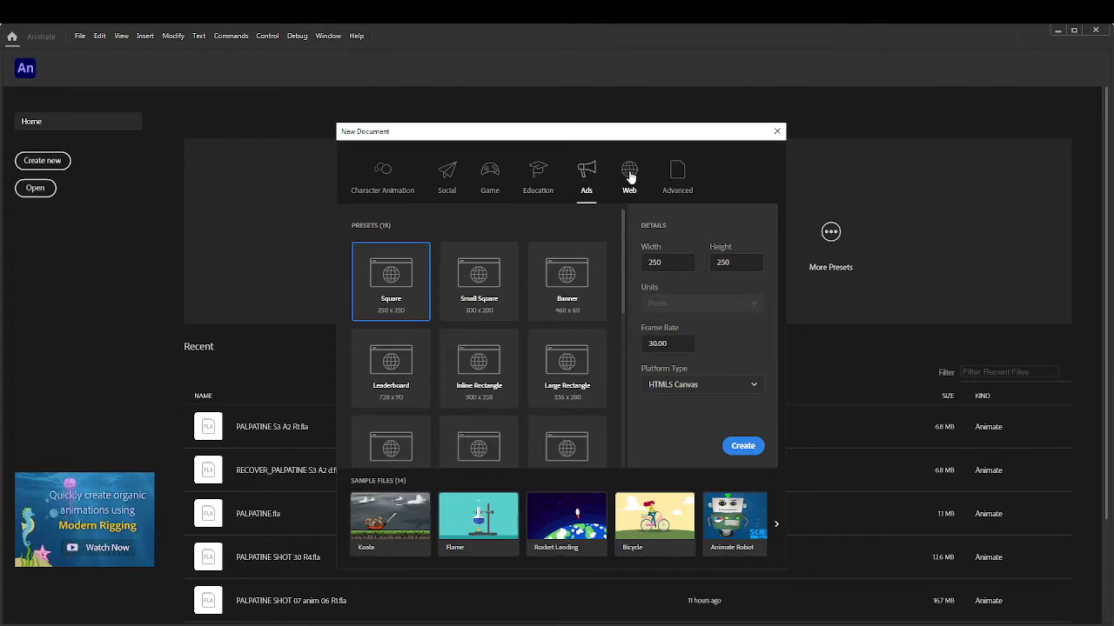
click(629, 178)
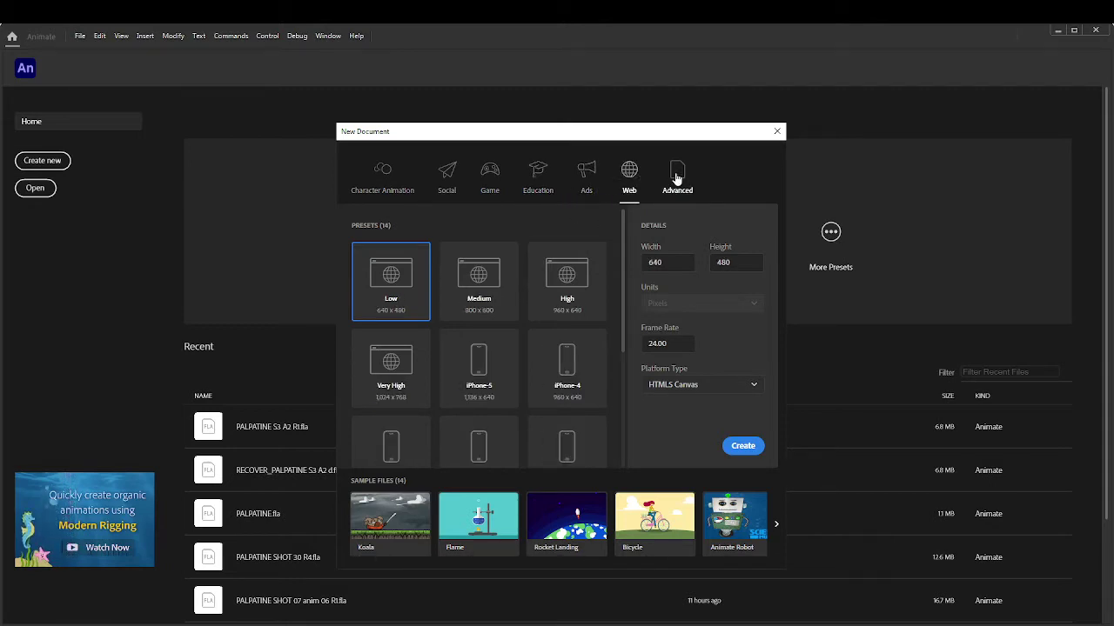
click(386, 177)
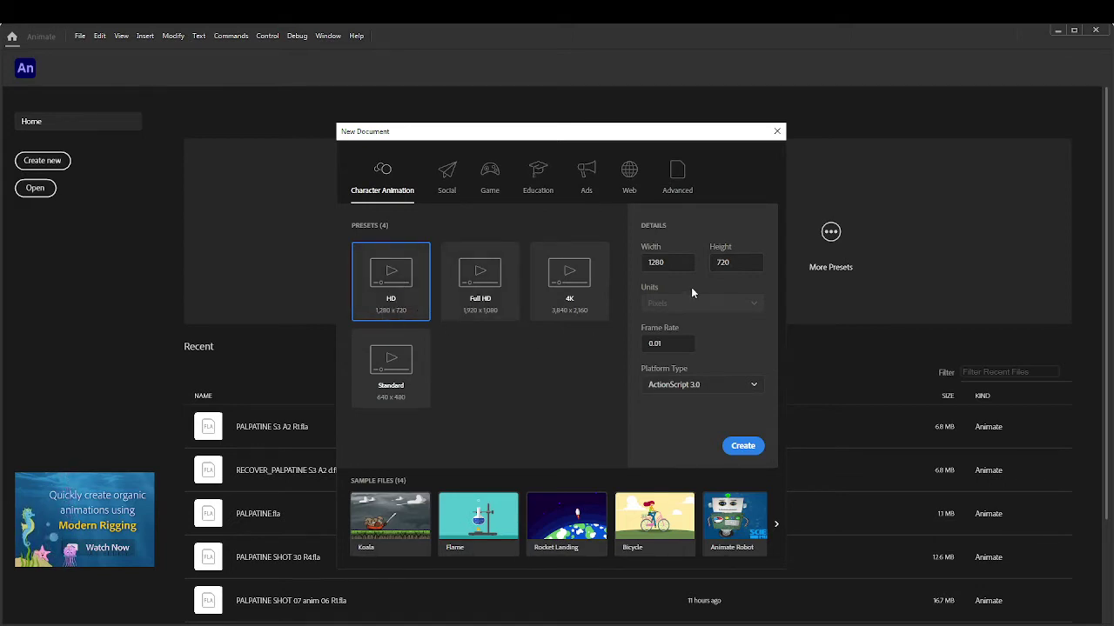
- Set the new document's frame rate to 24
click(661, 343)
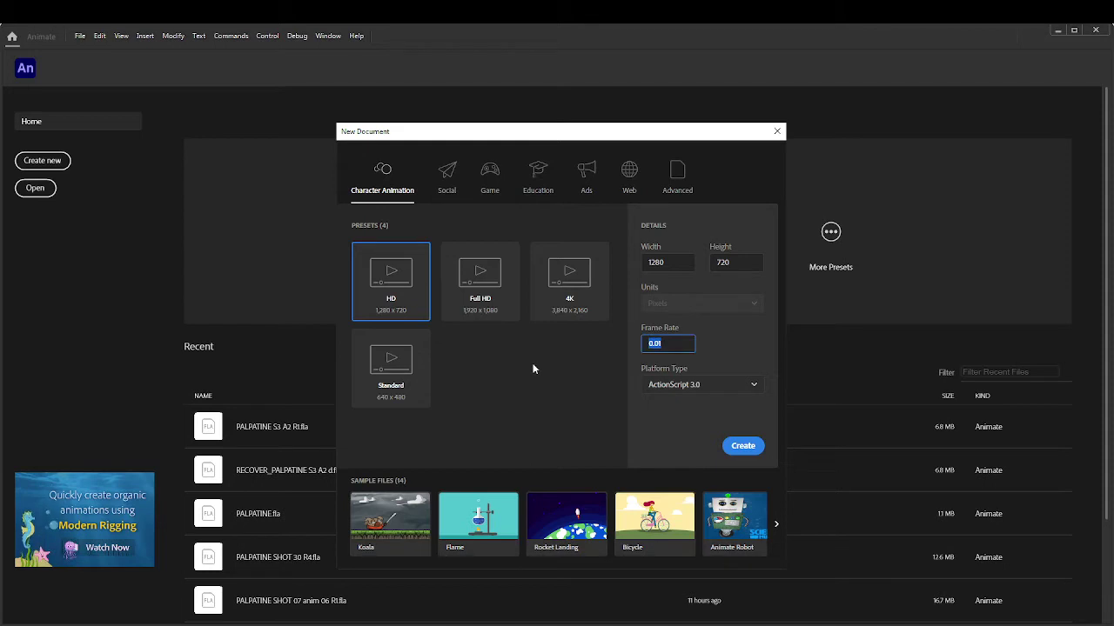
text(24)
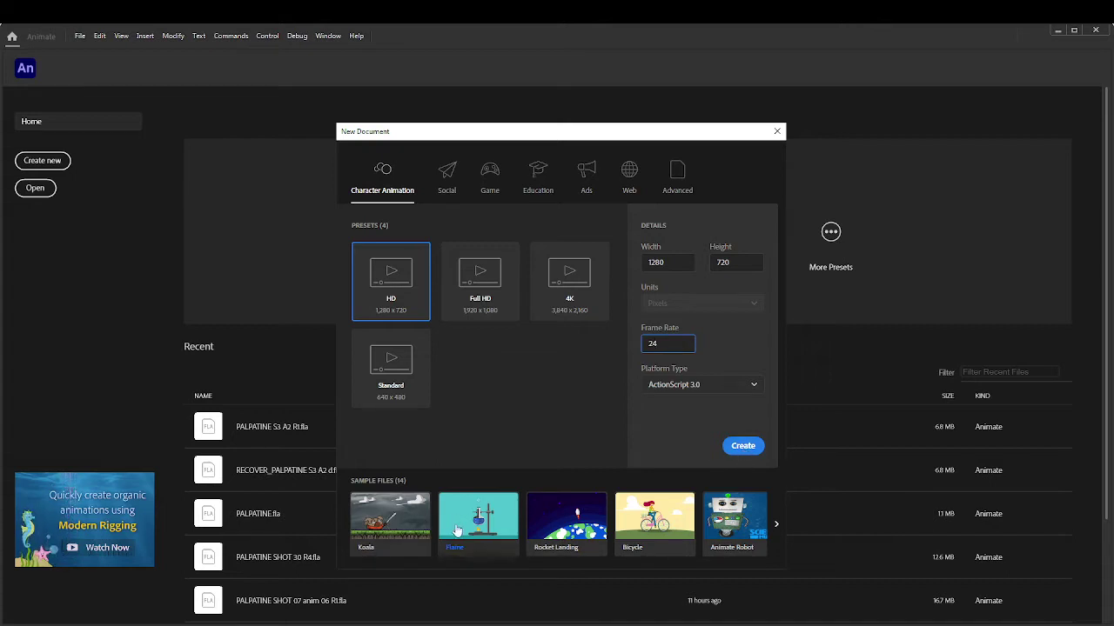
- Browse through the sample files offered for new documents
click(776, 525)
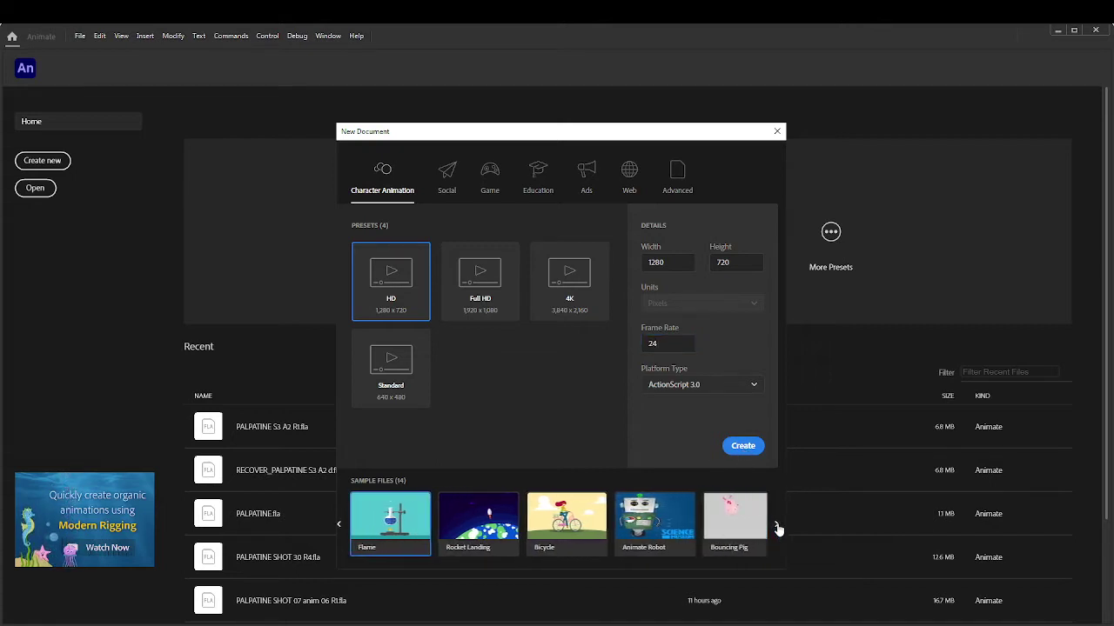
click(777, 525)
click(777, 525)
click(777, 526)
click(777, 526)
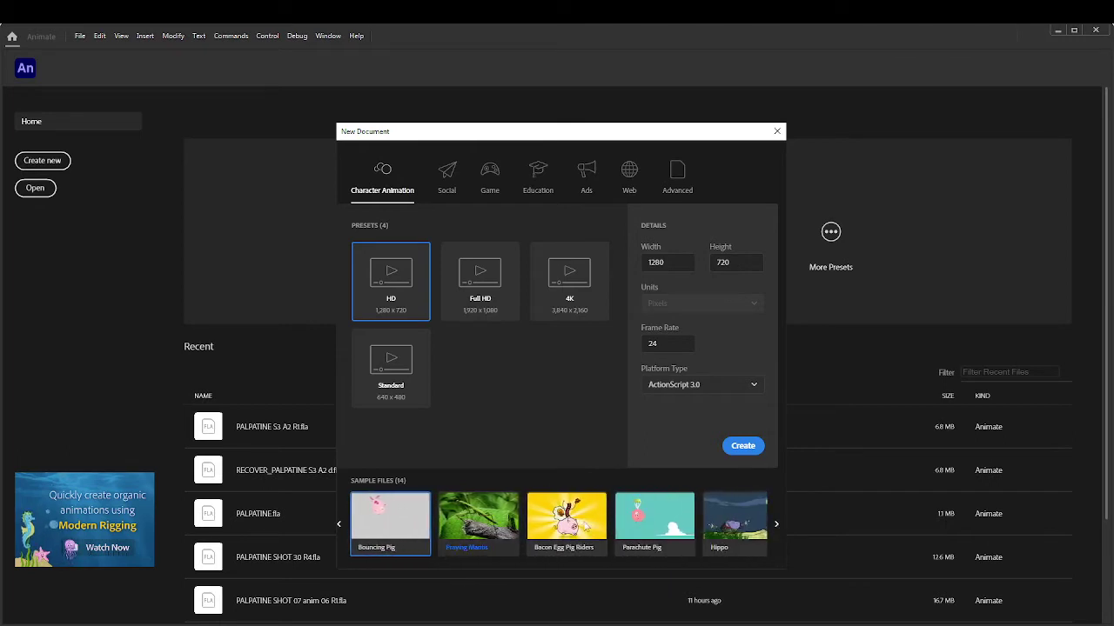
click(776, 525)
click(776, 525)
click(776, 525)
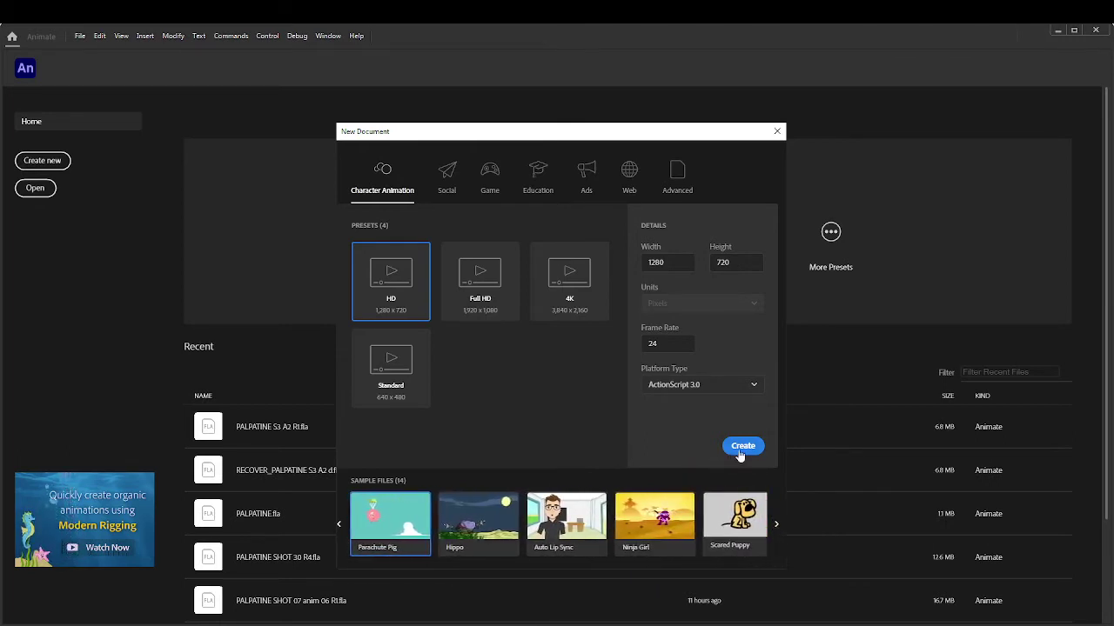
- Create the 1280 by 720 HD document with the ActionScript 3.0 platform type
click(742, 446)
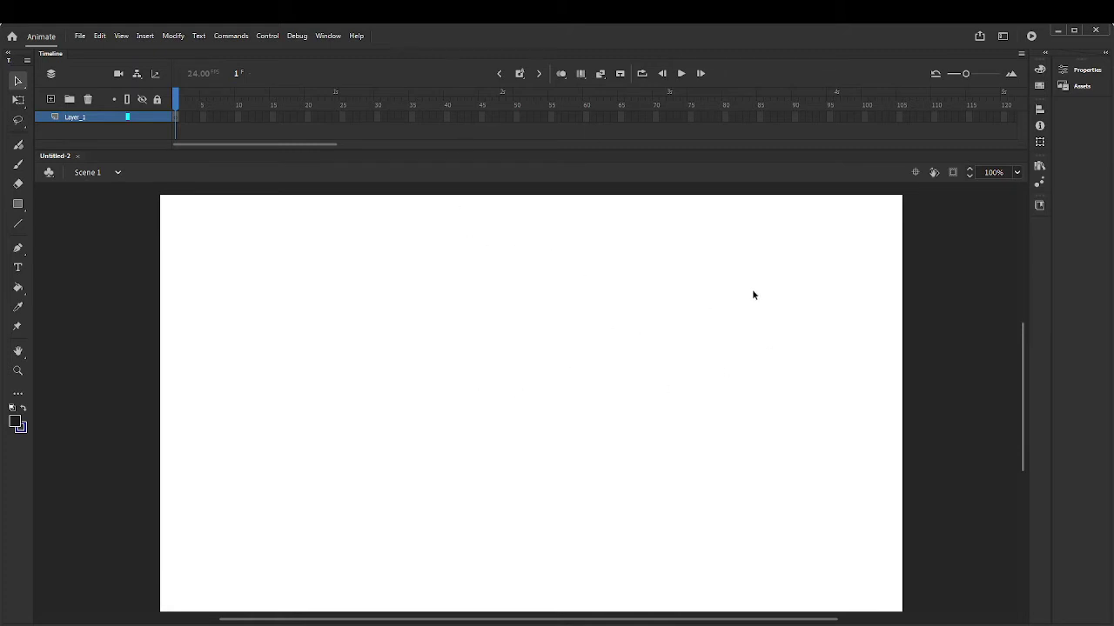
- Try the Basic workspace layout and switch back to the Classic workspace
click(1002, 37)
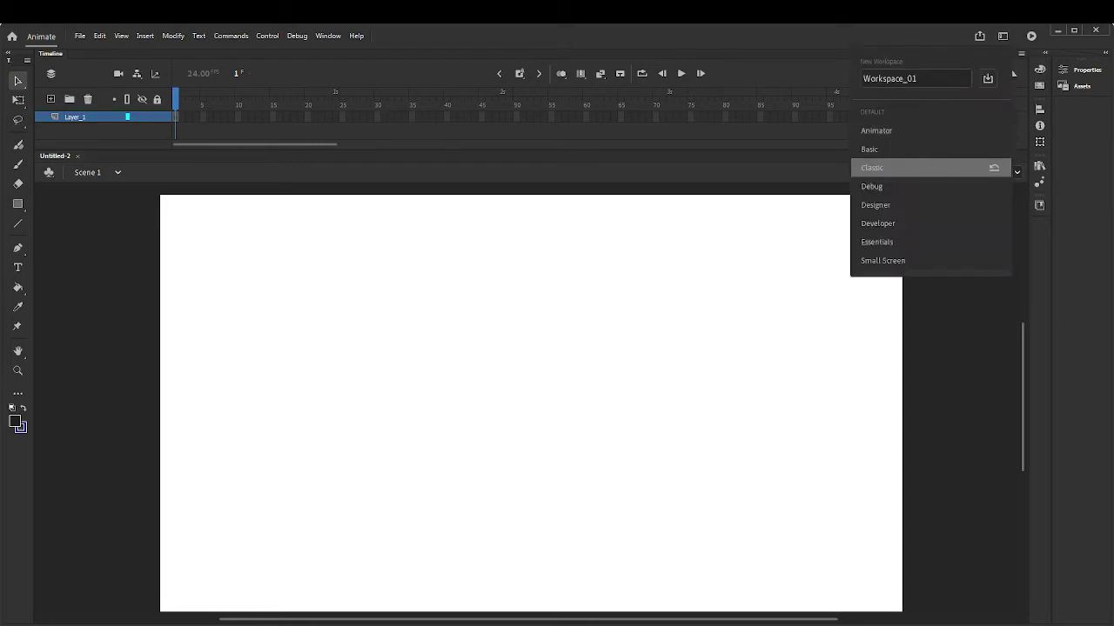
key(Escape)
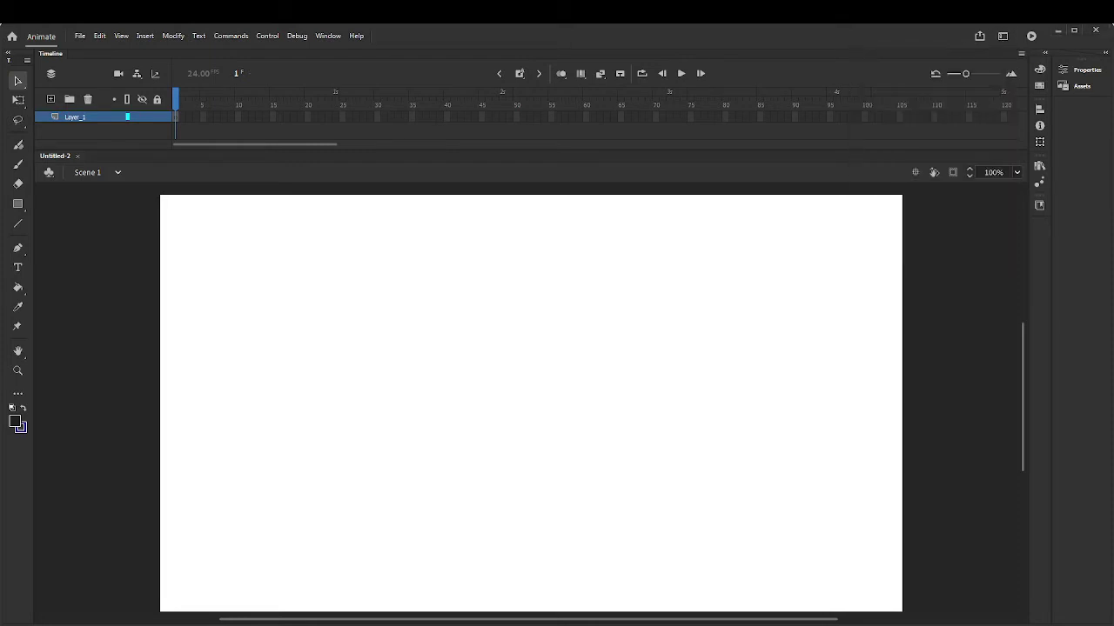
click(1003, 38)
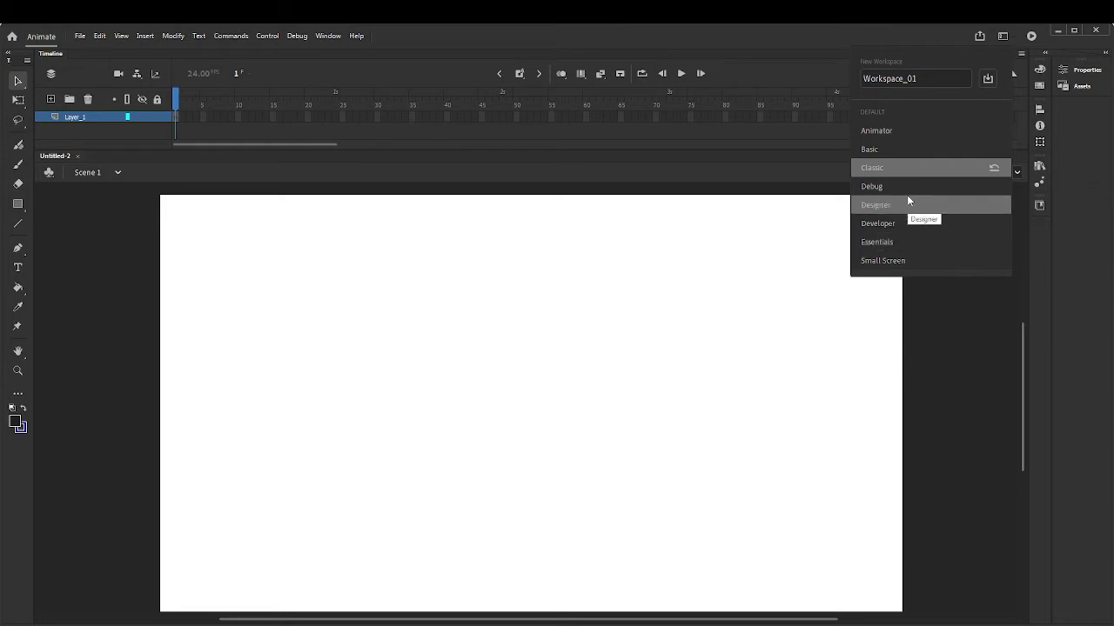
click(910, 148)
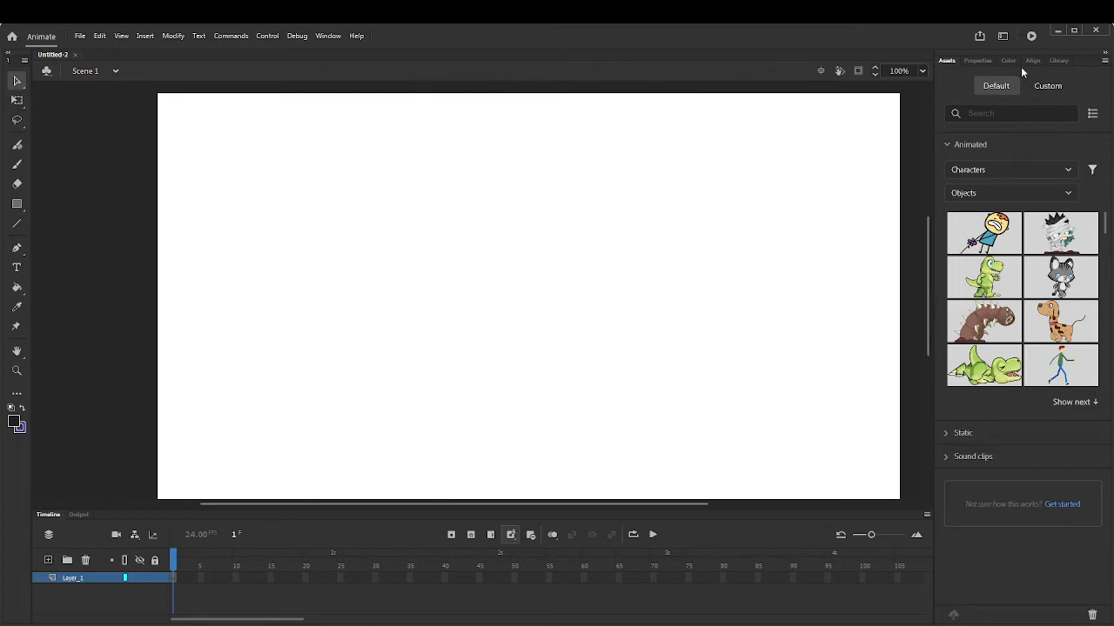
click(1002, 35)
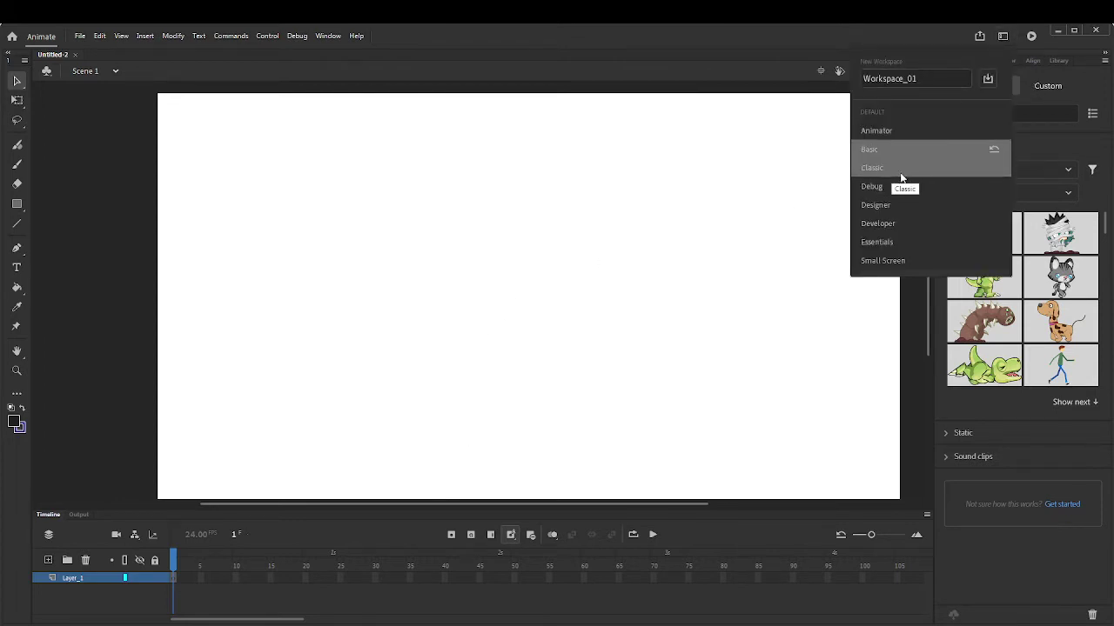
click(873, 168)
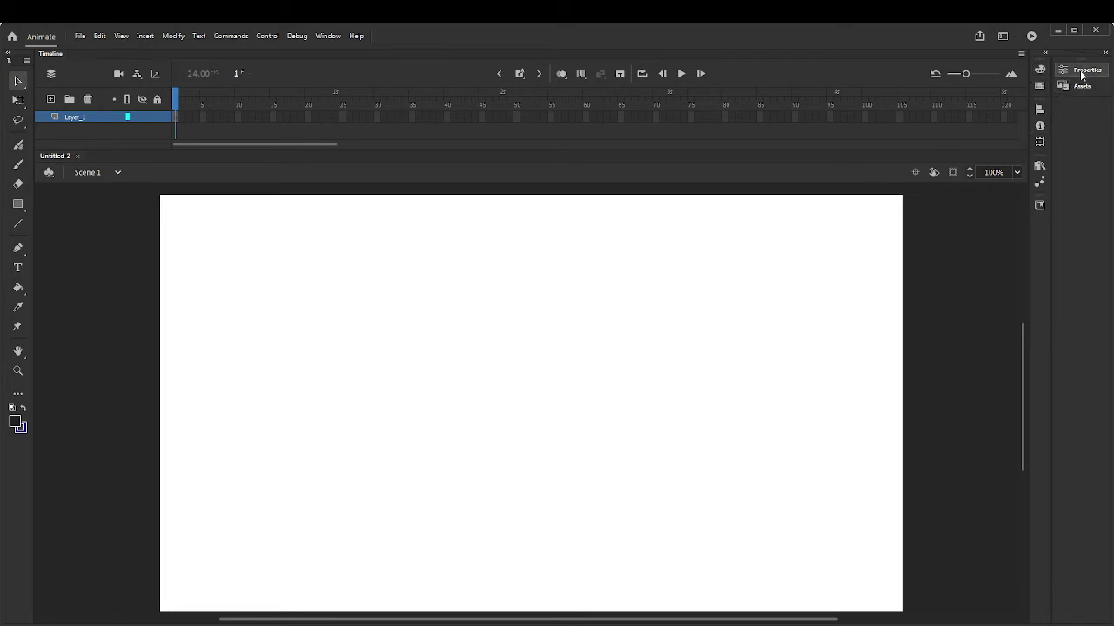
- View the collapsed Color and Properties panels, closing each one again
click(1040, 71)
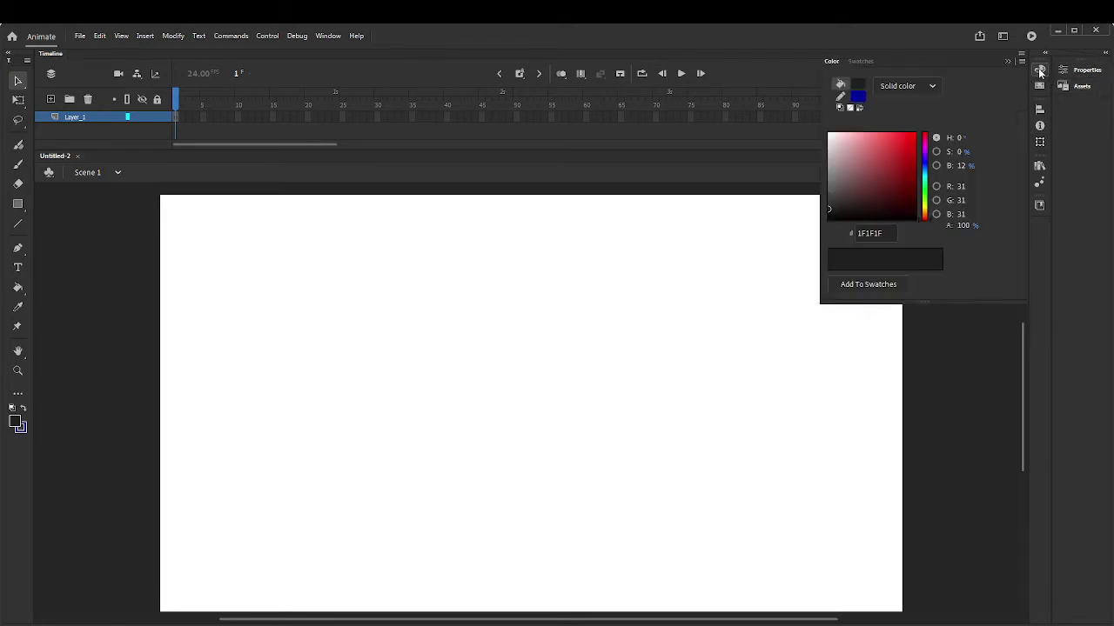
click(1040, 71)
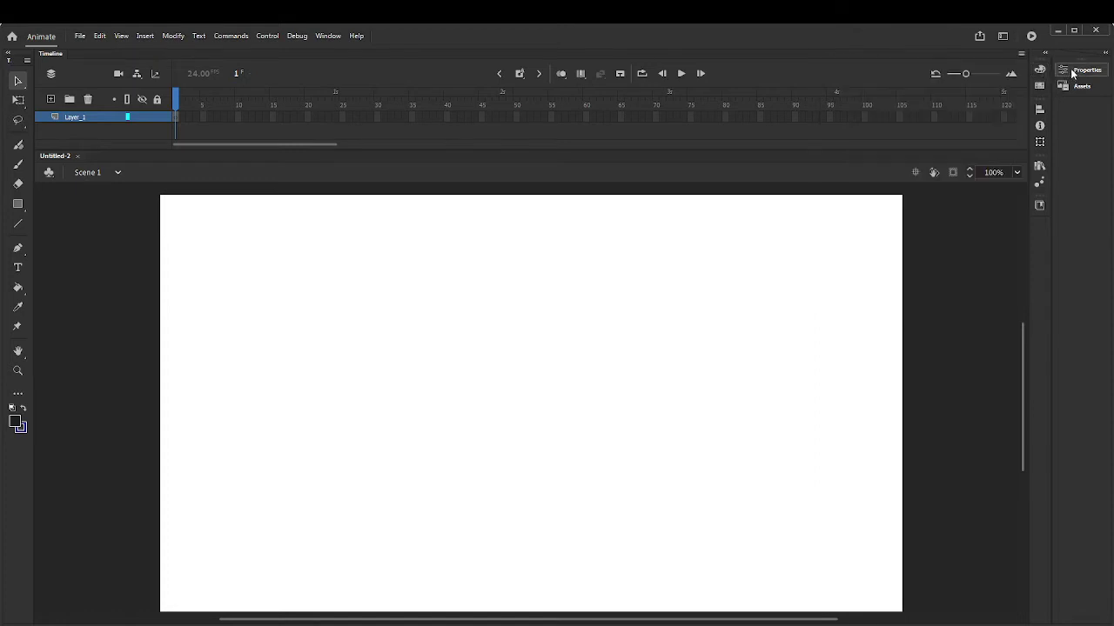
click(1079, 69)
click(1079, 71)
- Widen the tools strip slightly and review the list of panels that can be shown, without changing any
mouse_move(33, 229)
mouse_down()
mouse_move(145, 224)
mouse_move(38, 218)
mouse_up()
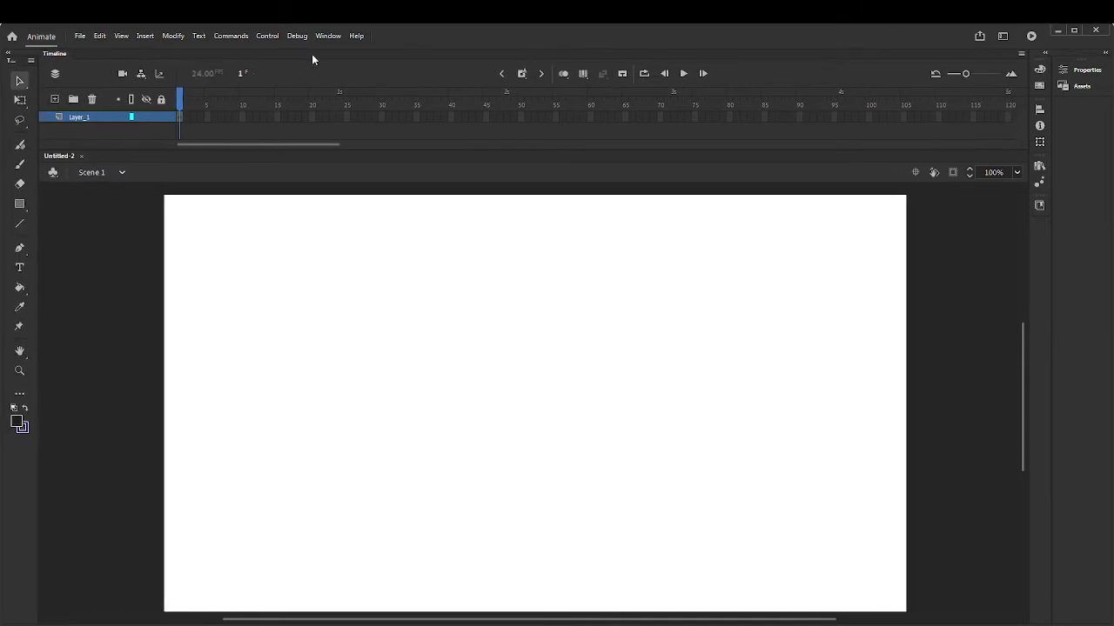
click(327, 37)
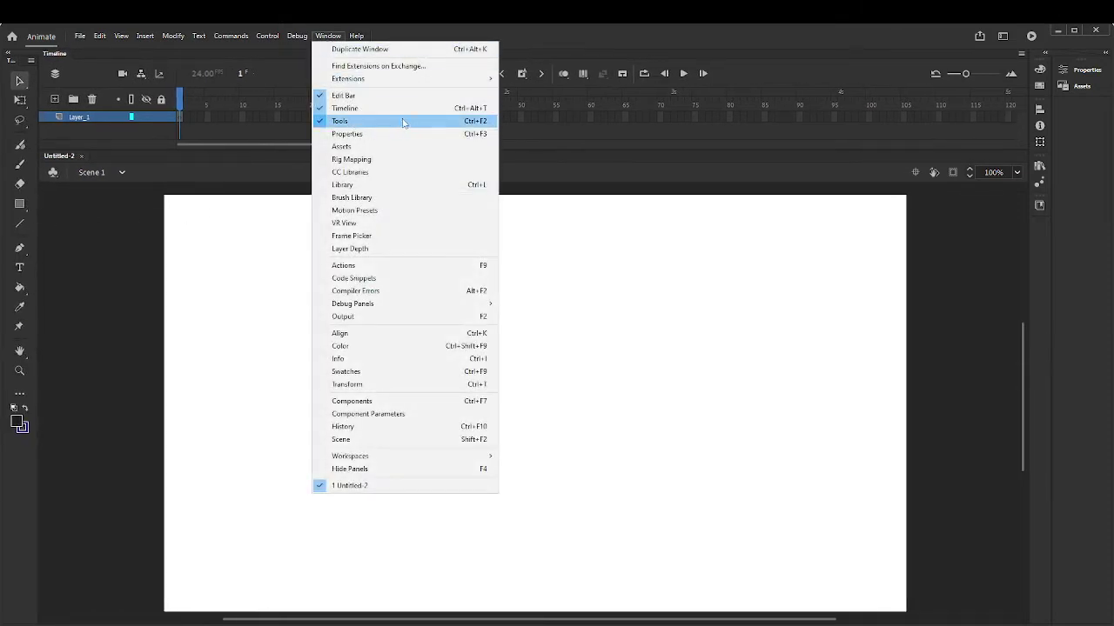
click(234, 296)
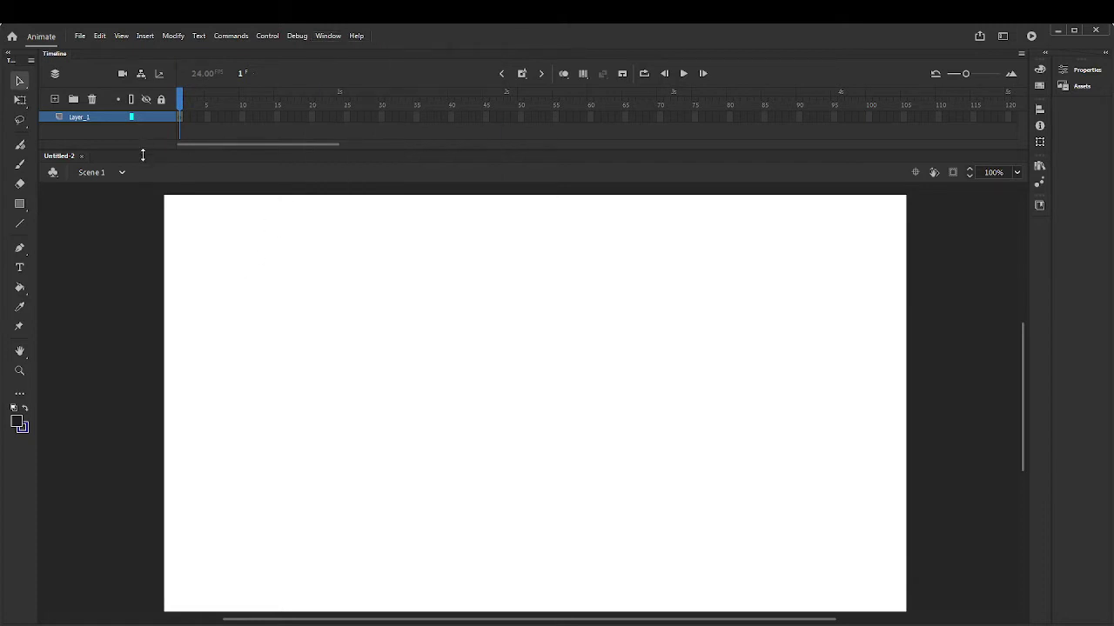
- Enlarge the timeline's height and add four new layers above Layer_1
drag(142, 154, 146, 228)
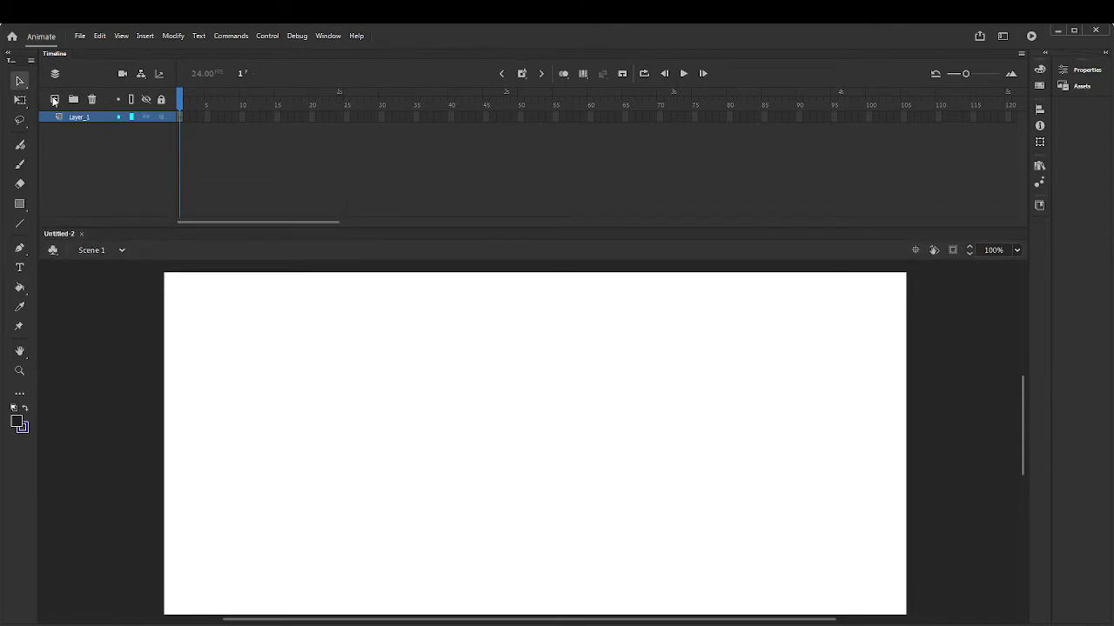
click(55, 98)
click(55, 98)
click(55, 98)
click(55, 98)
- Delete the four added layers so that only Layer_1 remains
click(92, 99)
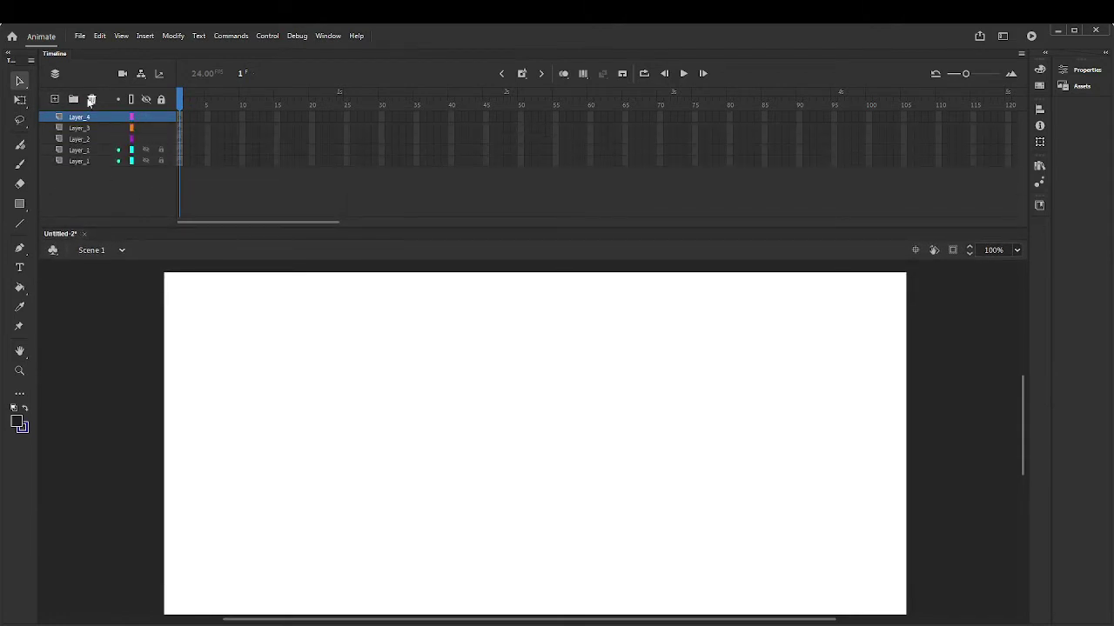
click(91, 100)
click(91, 99)
click(92, 99)
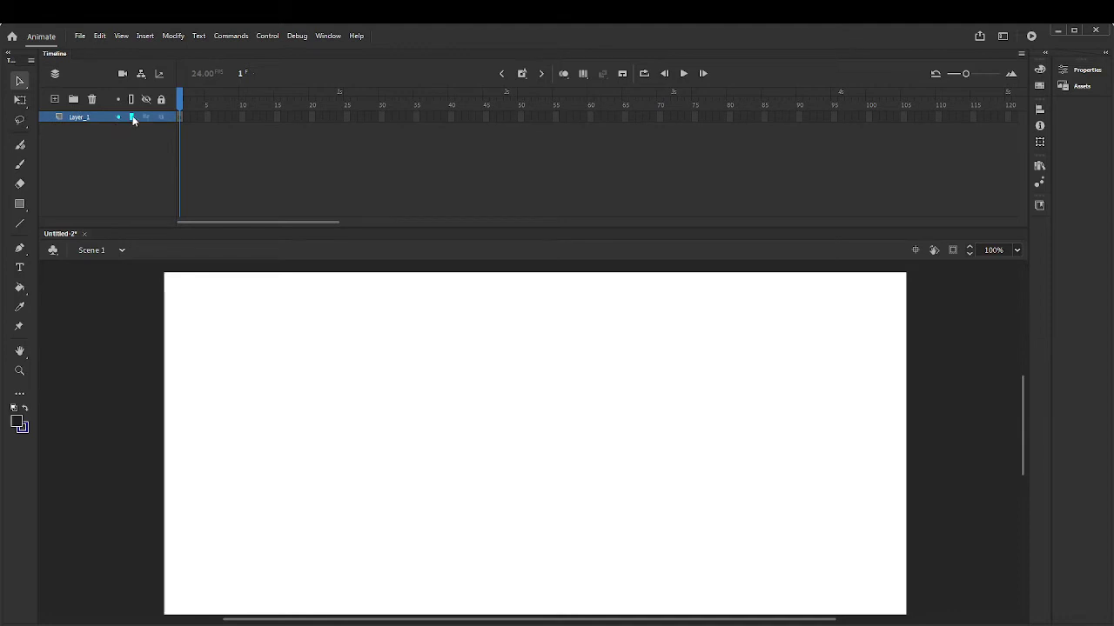
- Draw a filled circle just below the middle of the stage with the Oval tool on Layer_1
key(o)
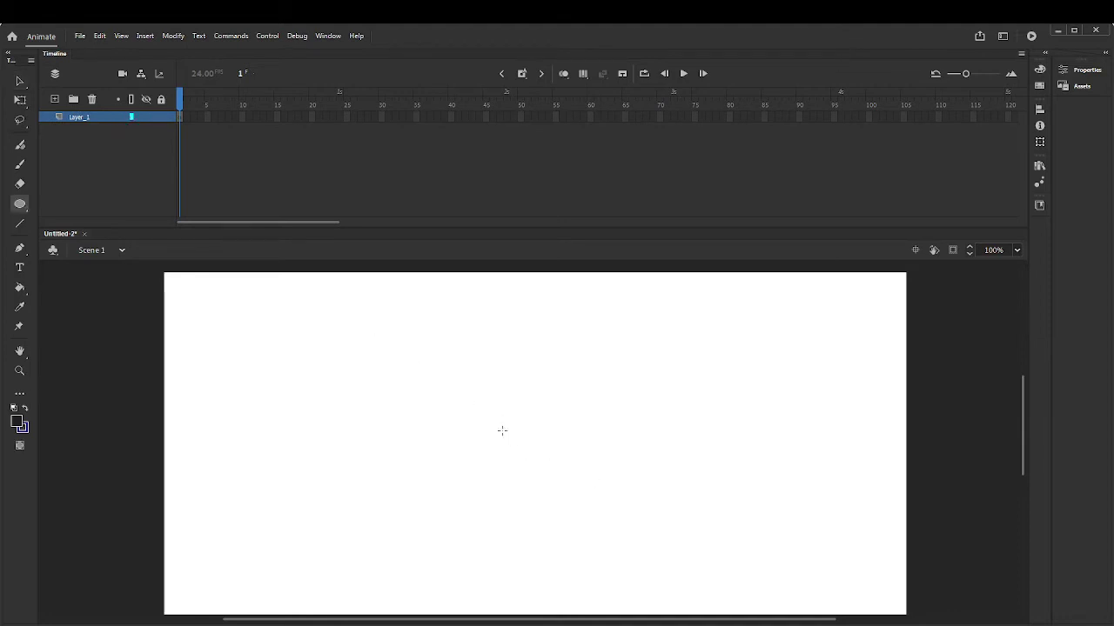
drag(502, 430, 623, 552)
key(v)
- Toggle Layer_1's outline display and its visibility on and off, ending with the circle shown filled
click(132, 117)
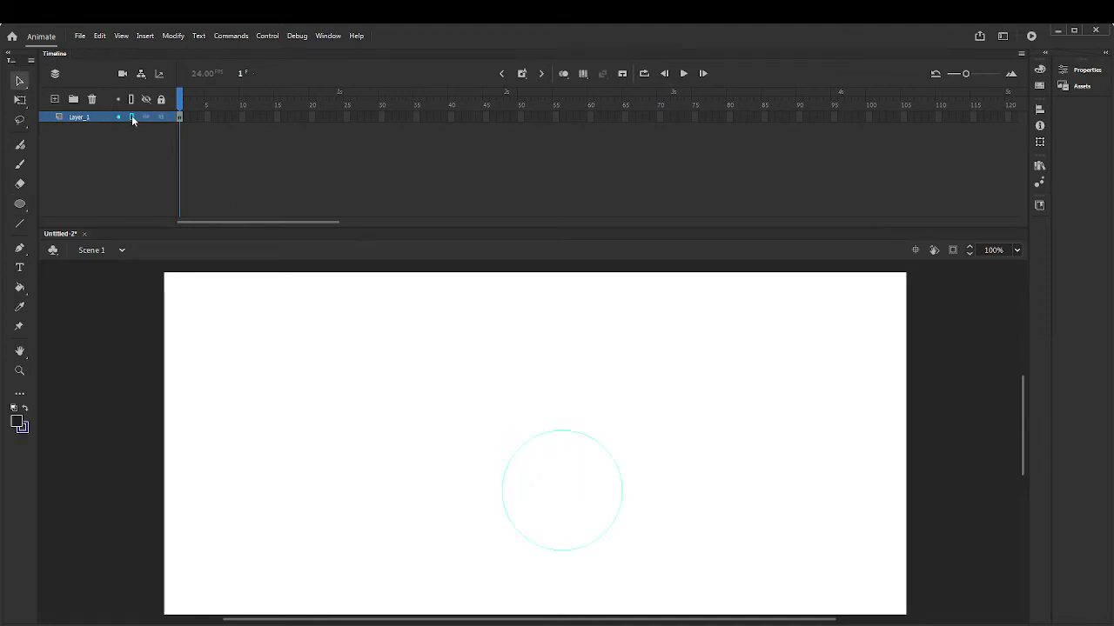
click(131, 116)
click(132, 117)
click(131, 117)
click(145, 118)
click(145, 117)
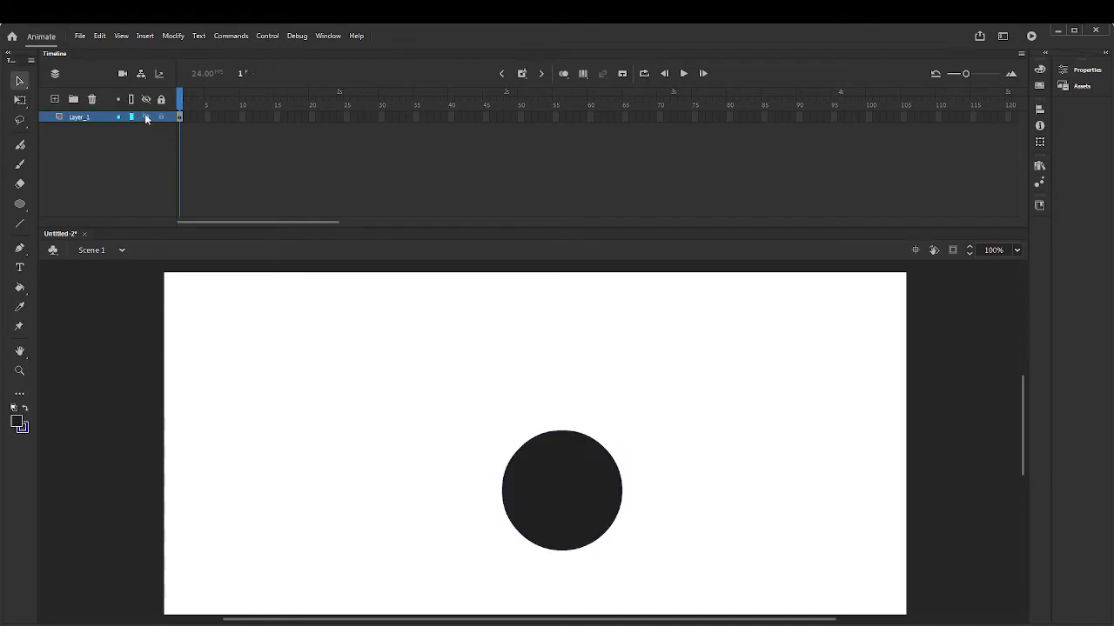
click(146, 117)
click(146, 118)
- Delete the circle from the stage and reduce the timeline back to about its original height
key(ctrl+a)
key(Delete)
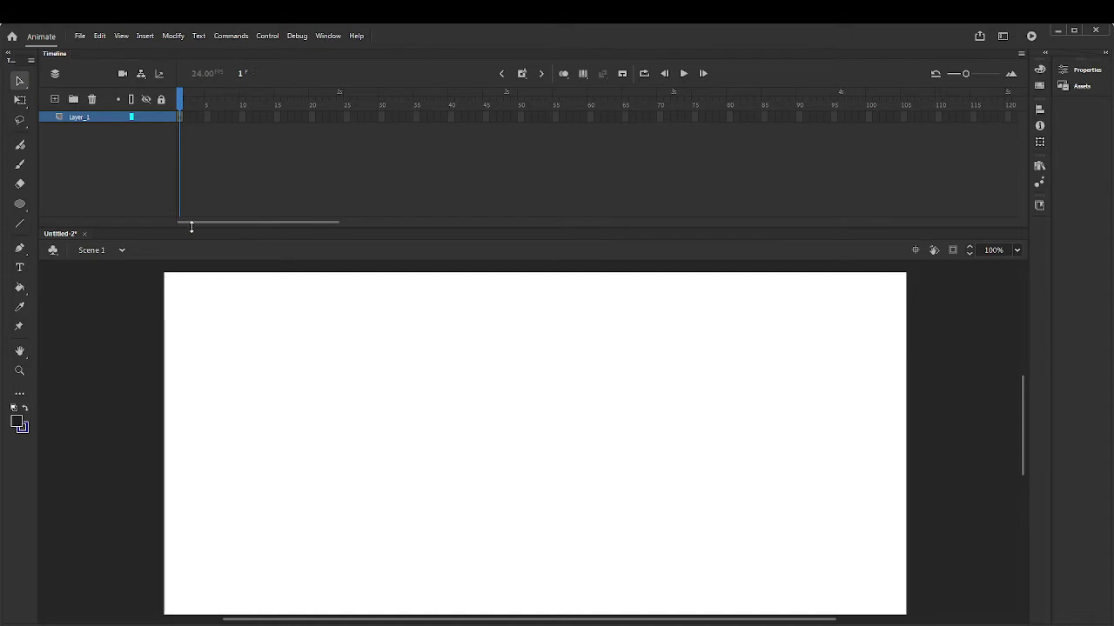
drag(192, 226, 208, 157)
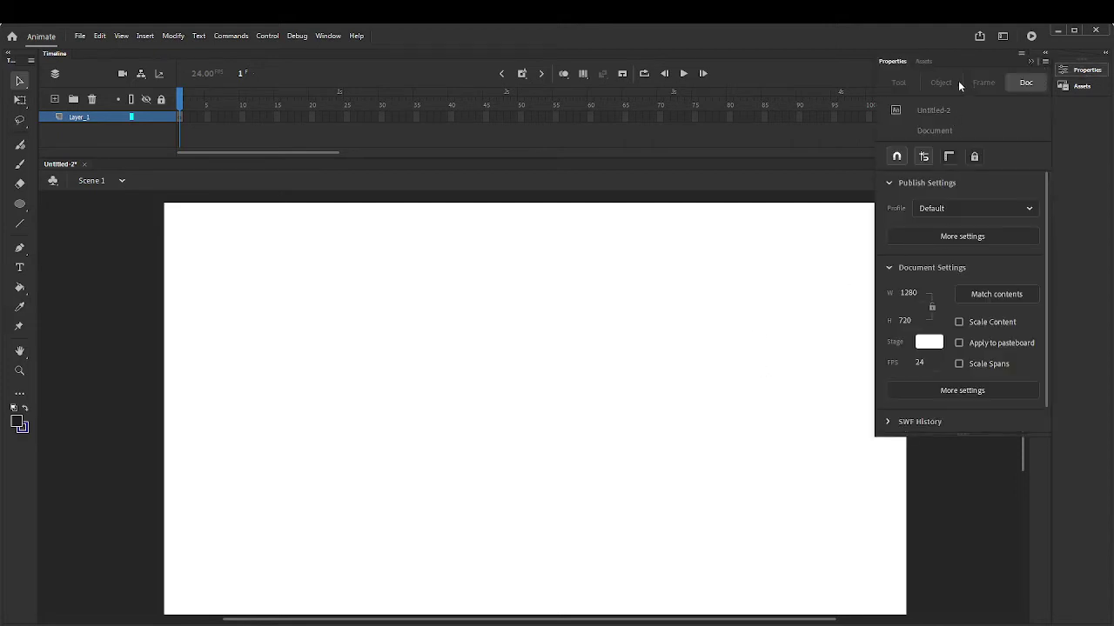
- Resize the Properties panel vertically so it is tall enough to show the SWF History and Accessibility sections
drag(961, 429, 966, 115)
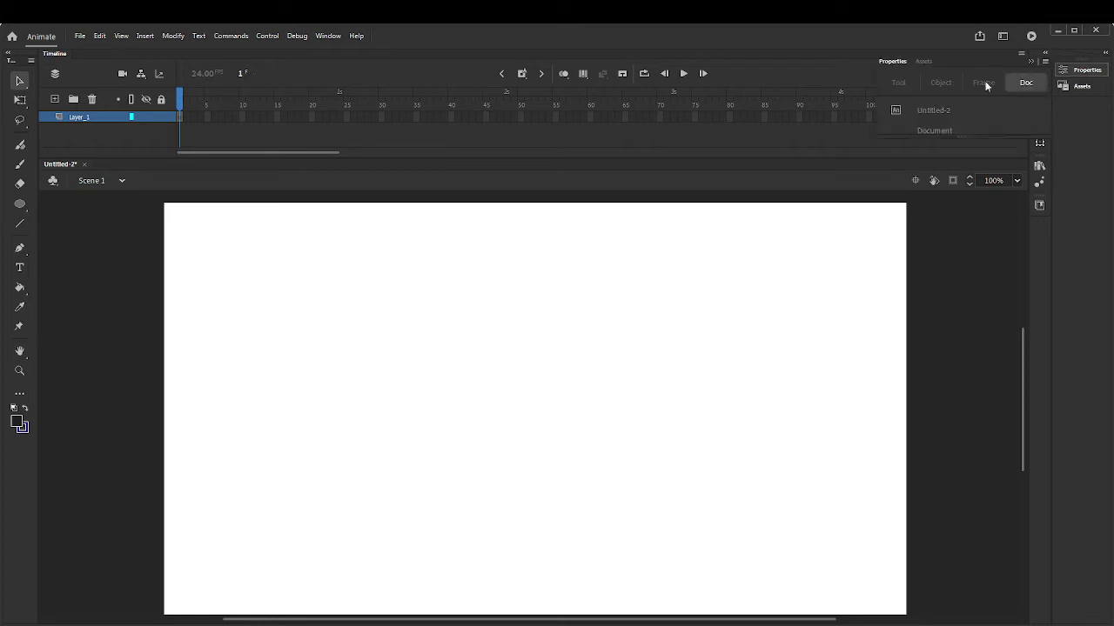
drag(967, 137, 957, 550)
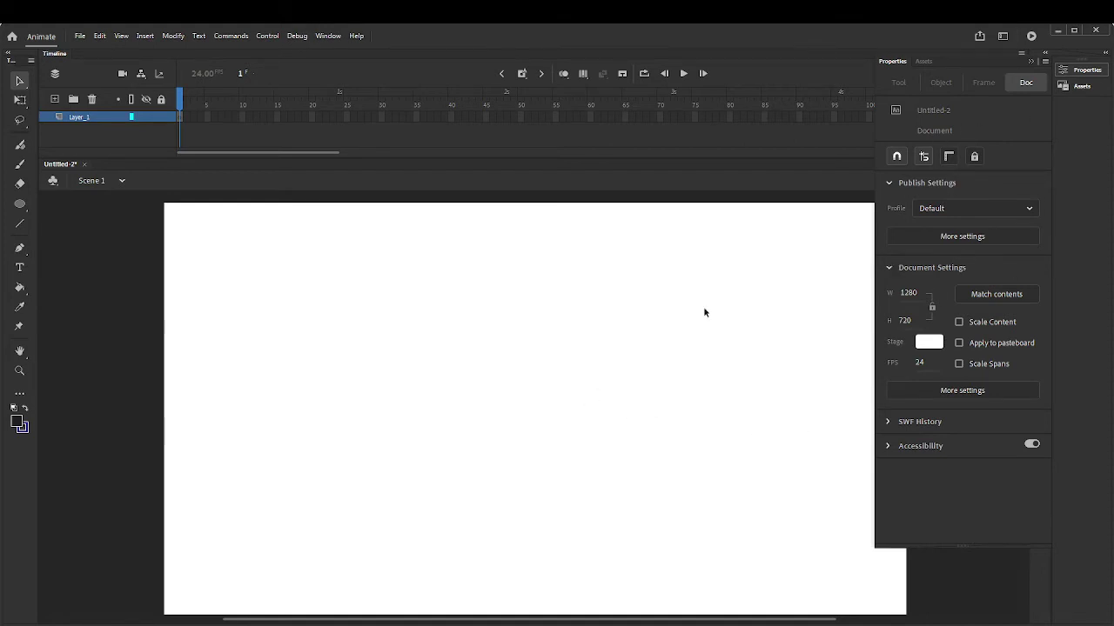
- Select the Oval tool and the Line tool in turn and view each one's properties
click(20, 209)
click(1086, 70)
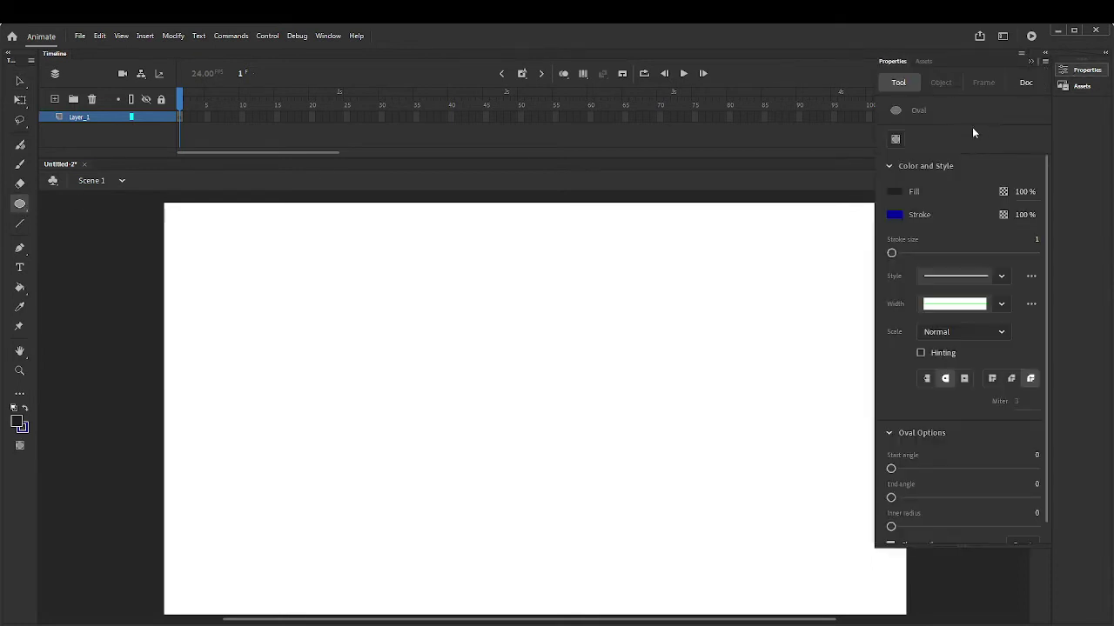
click(20, 224)
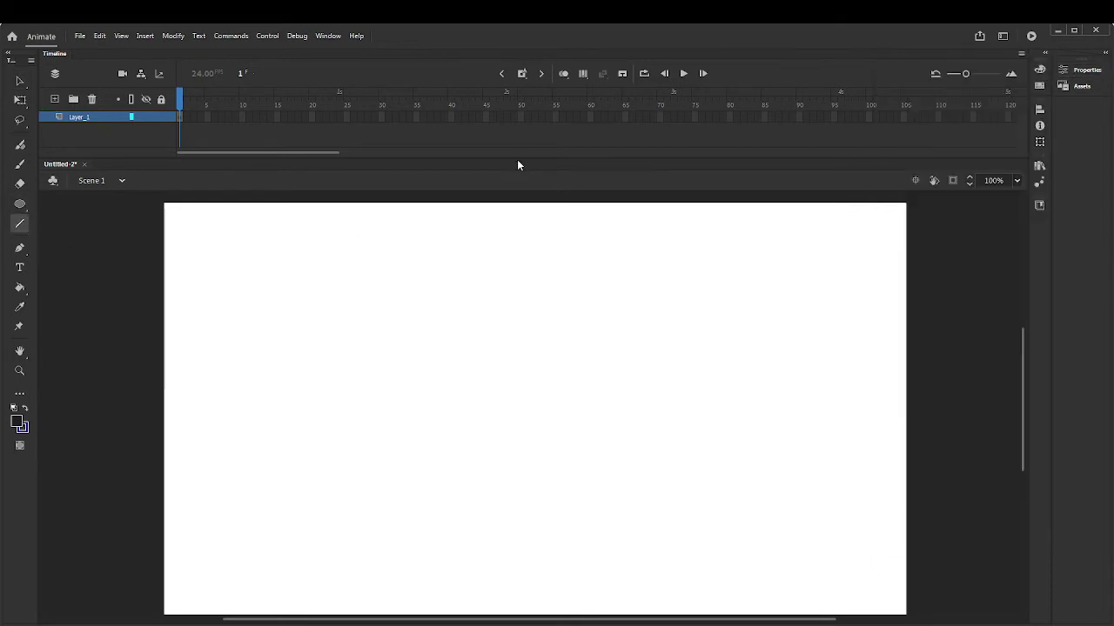
click(1088, 71)
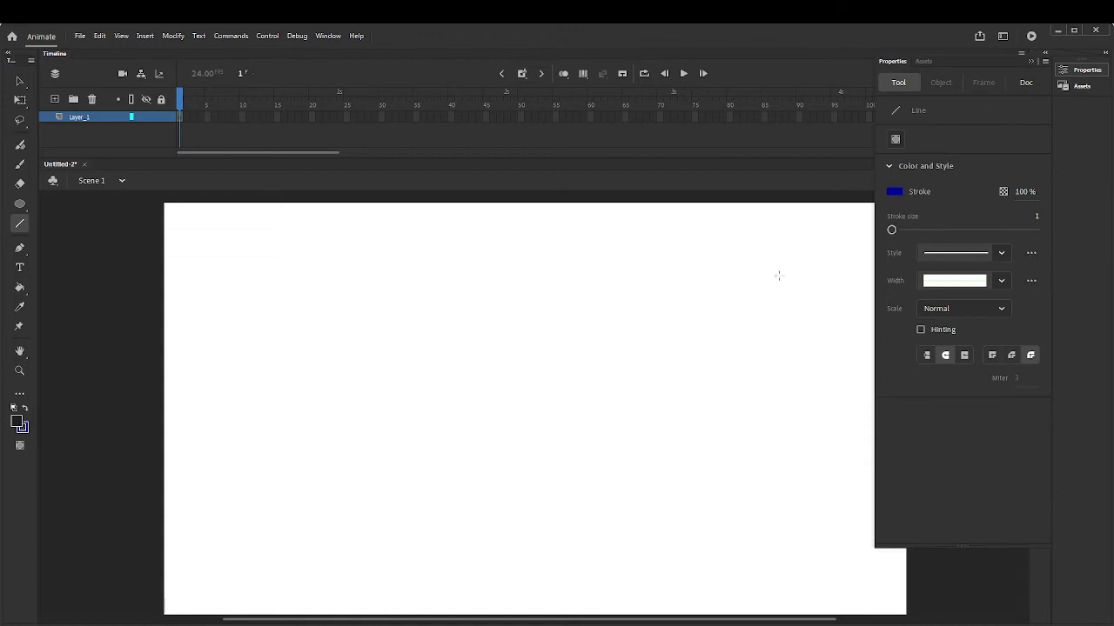
- Collapse the Properties panel and switch from the Line tool to the Selection tool
click(1082, 73)
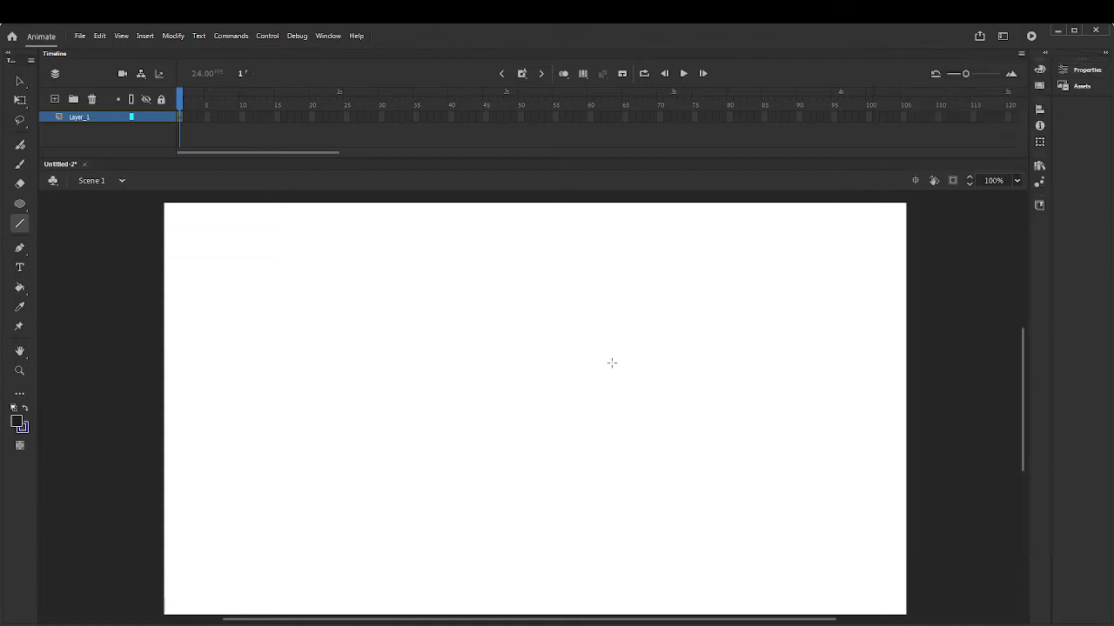
click(20, 81)
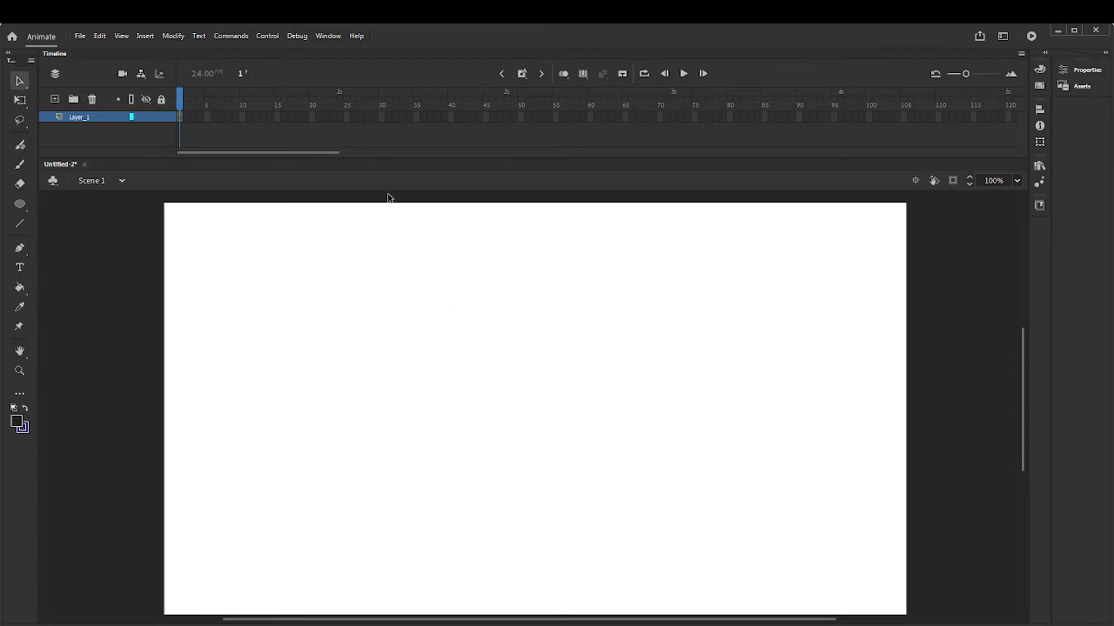
- Display the Library panel to view the document's library, and collapse it again
click(328, 35)
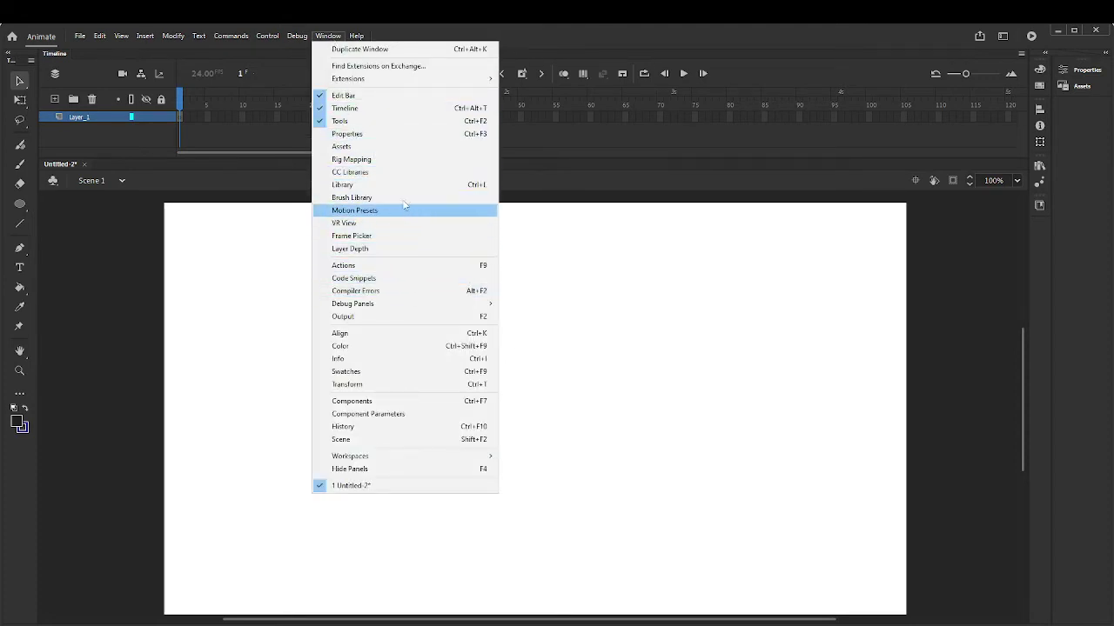
click(442, 187)
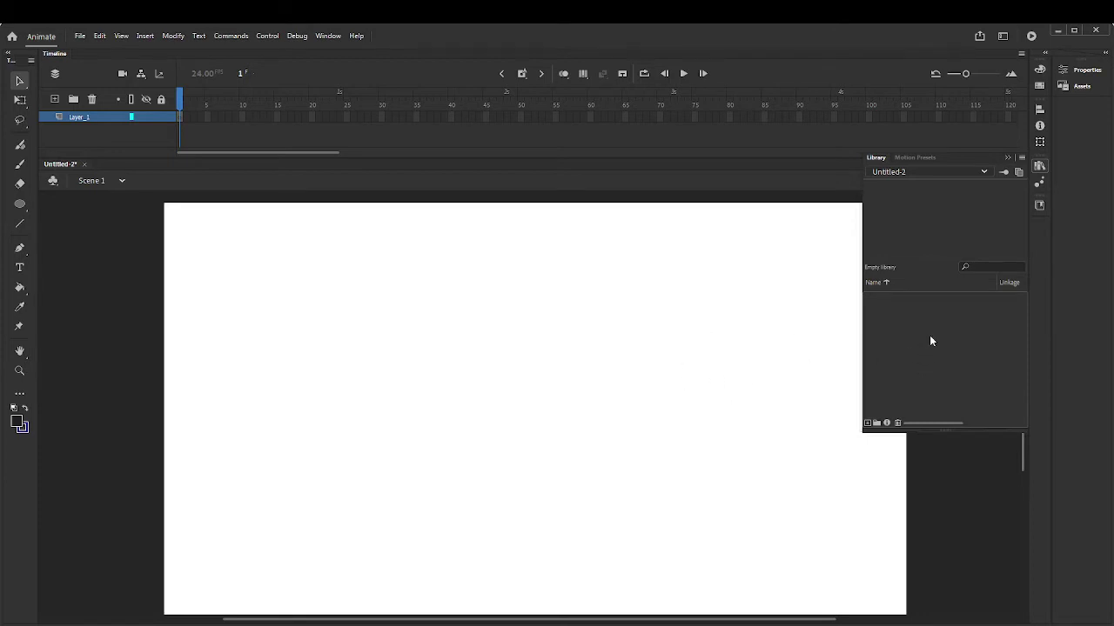
click(1038, 169)
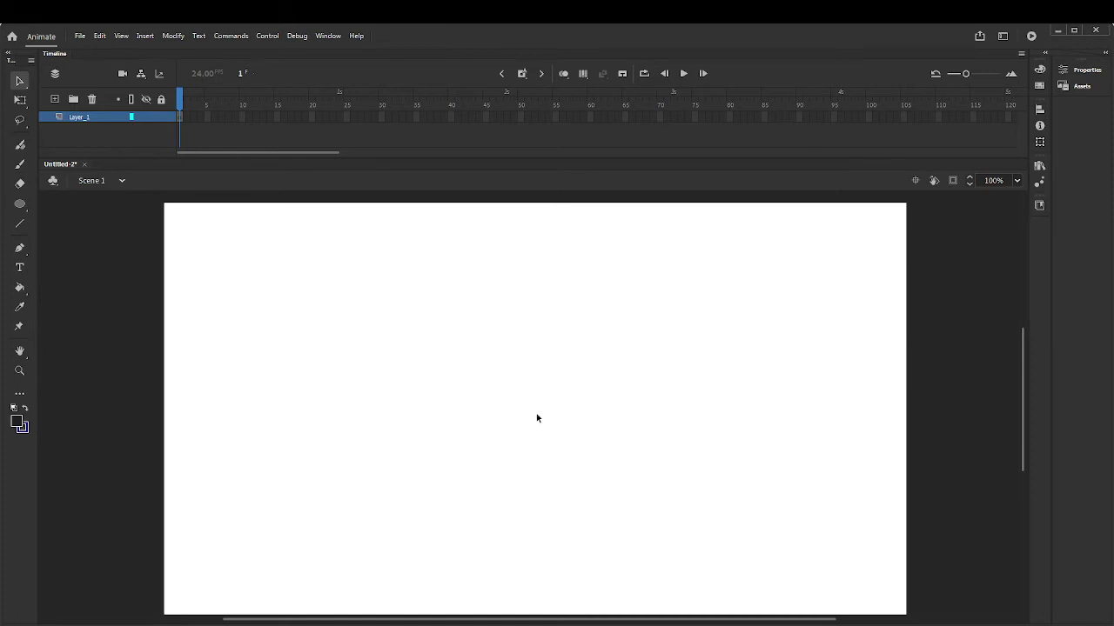
- Add the text "zoom" near the centre of the stage, shift it slightly sideways and deselect it
key(t)
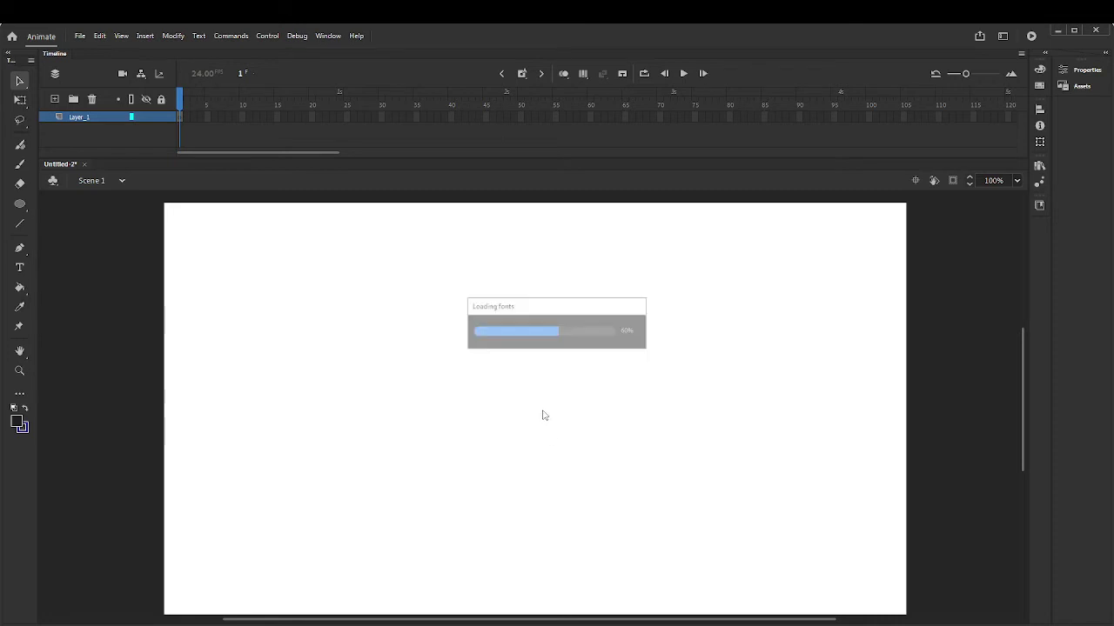
click(545, 406)
text(zoom)
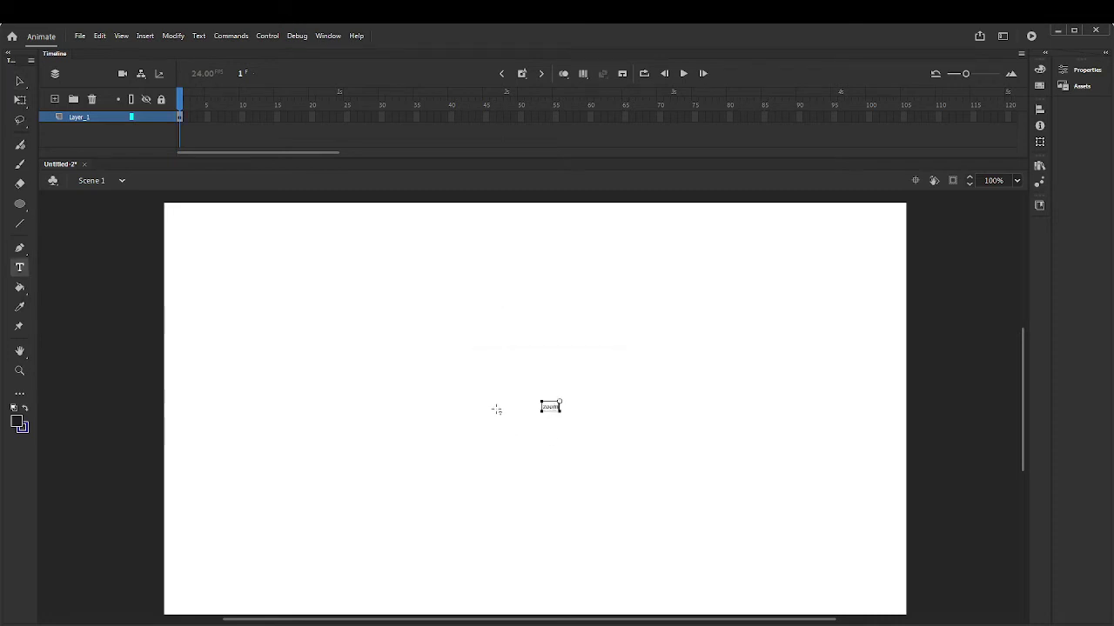
key(Escape)
drag(552, 413, 546, 413)
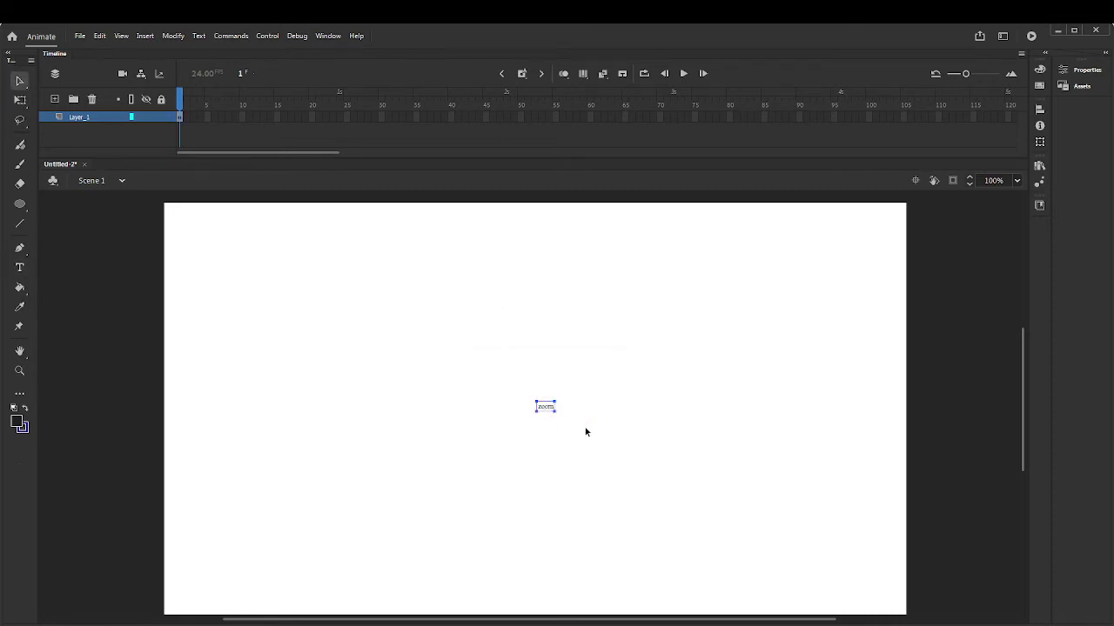
click(587, 429)
- Zoom smoothly in and out around the "zoom" text to examine it at several magnifications
scroll(544, 410, up, 5)
scroll(554, 413, up, 3)
scroll(554, 414, down, 10)
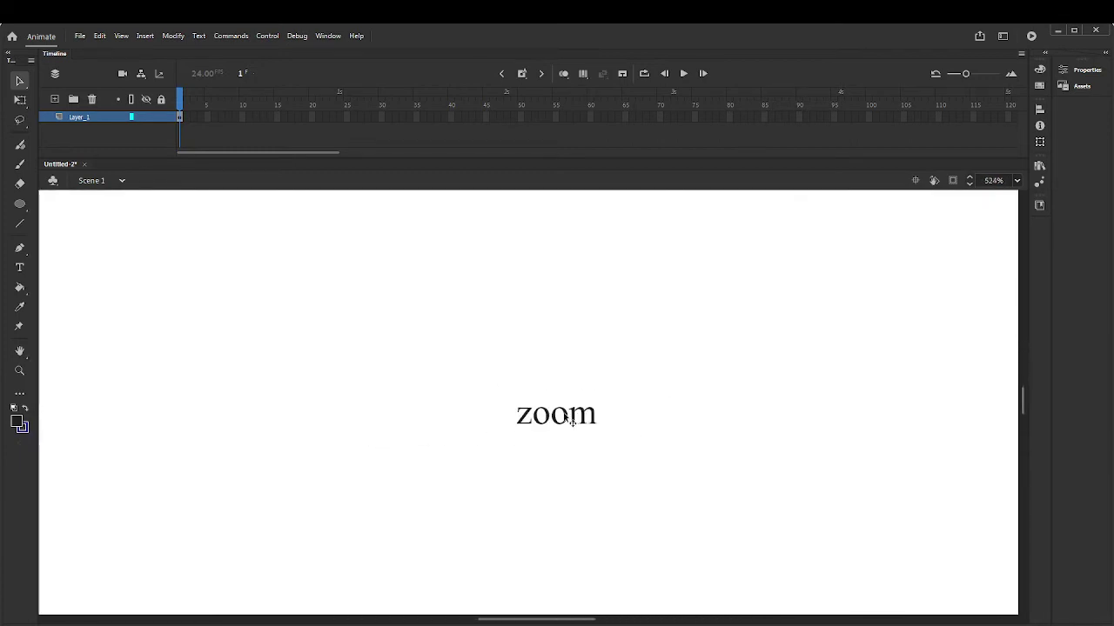
scroll(552, 424, up, 5)
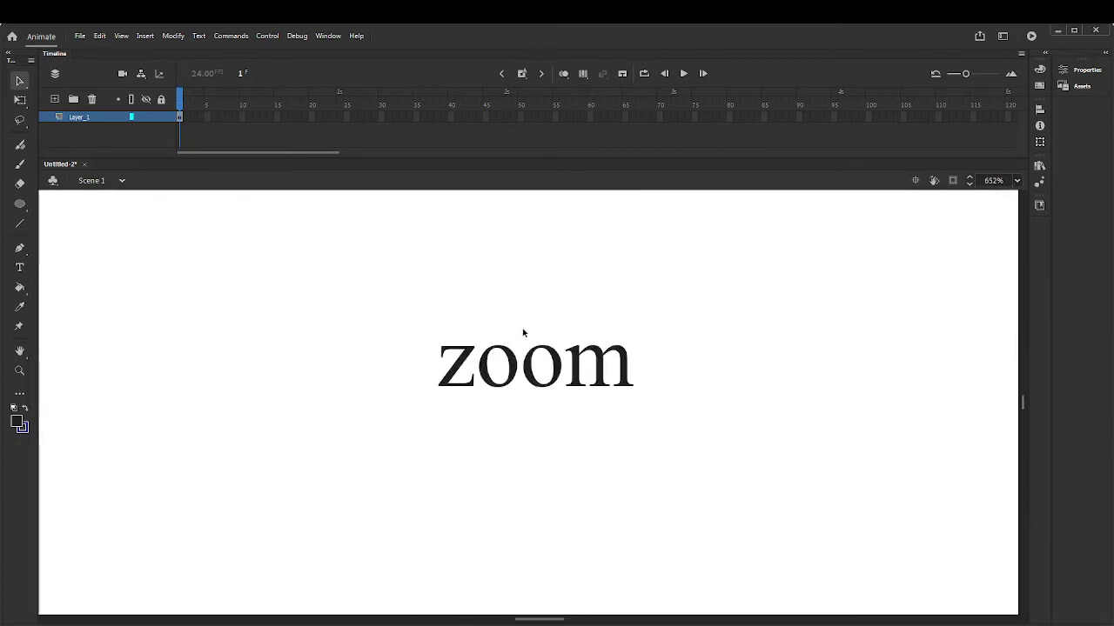
scroll(530, 365, down, 5)
scroll(543, 387, up, 2)
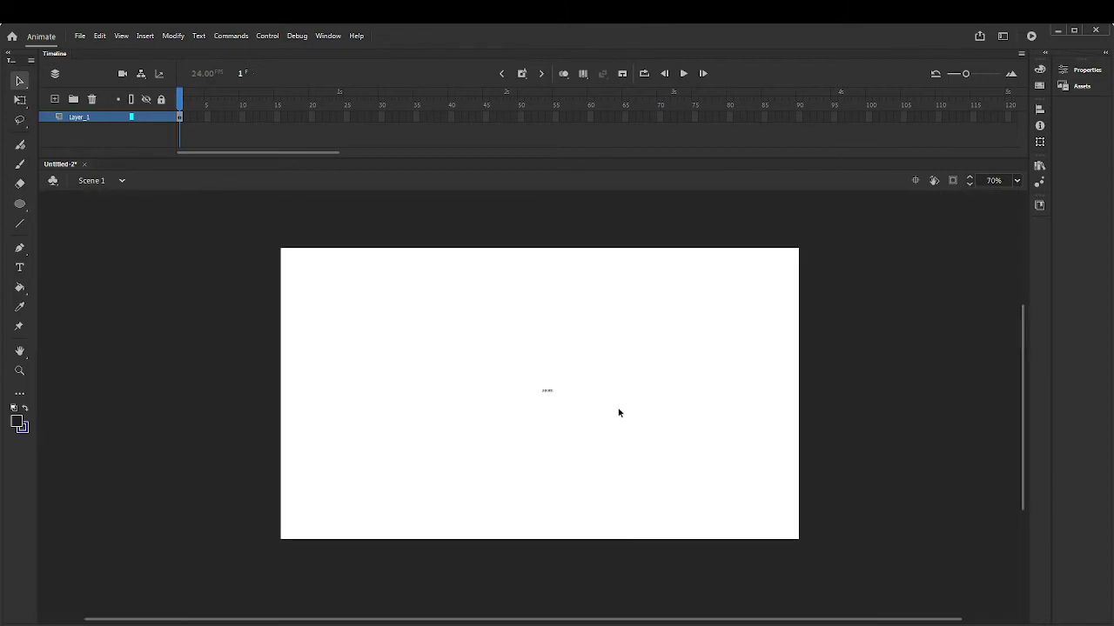
scroll(619, 405, up, 5)
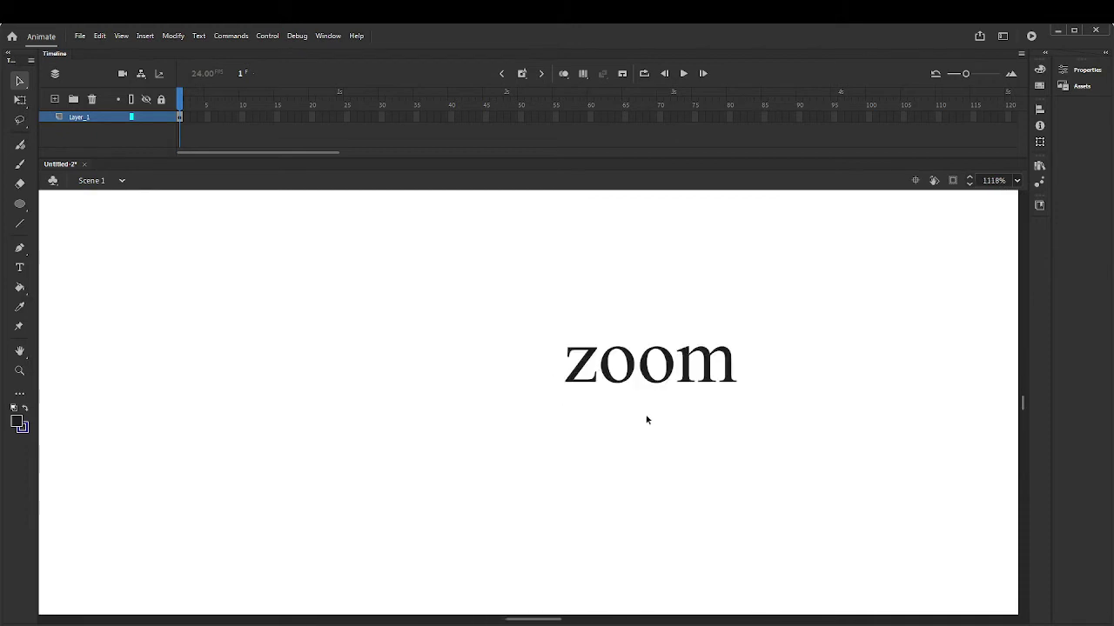
scroll(661, 420, down, 2)
scroll(672, 418, down, 5)
scroll(670, 418, up, 5)
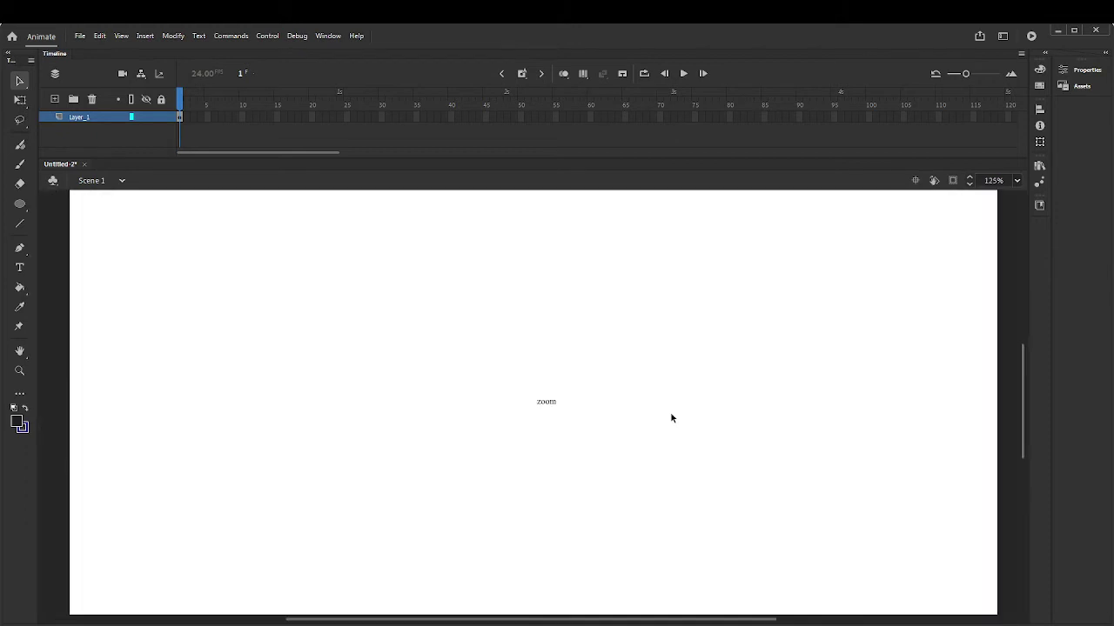
scroll(670, 418, down, 5)
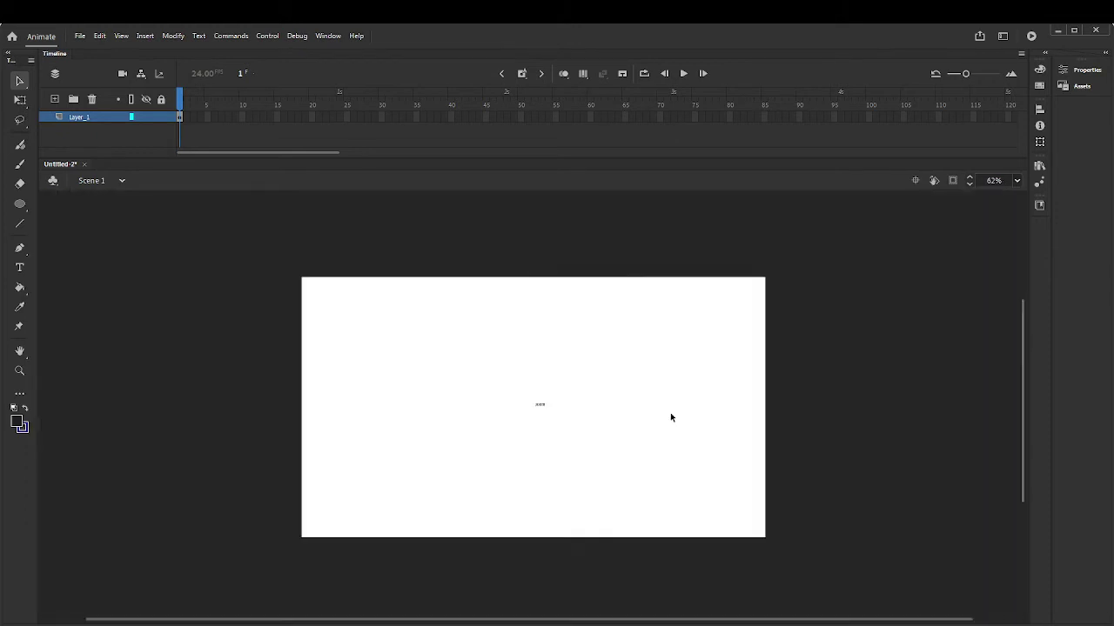
scroll(669, 418, up, 8)
scroll(670, 418, down, 8)
- Pan the zoomed-out stage around the workspace in several directions
mouse_move(544, 437)
mouse_down()
mouse_move(609, 430)
mouse_move(618, 471)
mouse_move(676, 400)
mouse_up()
drag(495, 345, 541, 441)
drag(622, 470, 616, 351)
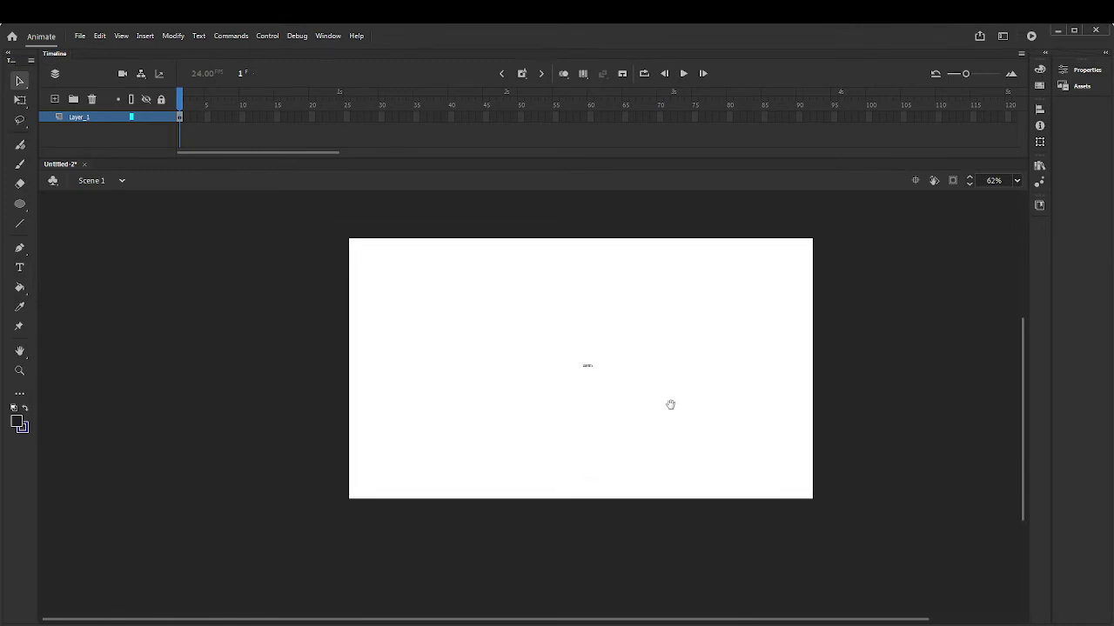
mouse_move(670, 405)
mouse_down()
mouse_move(440, 421)
mouse_move(579, 319)
mouse_move(569, 462)
mouse_move(607, 345)
mouse_move(587, 400)
mouse_up()
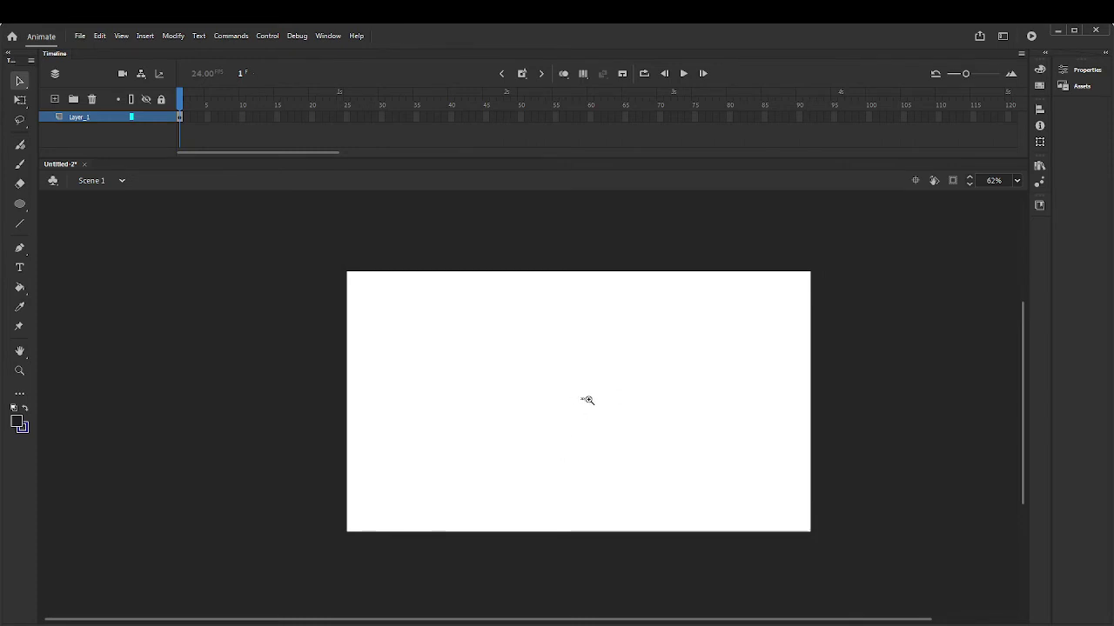
- Magnify the "zoom" text in fixed increments up to 2000%, and reduce it stepwise to 125%
click(588, 400)
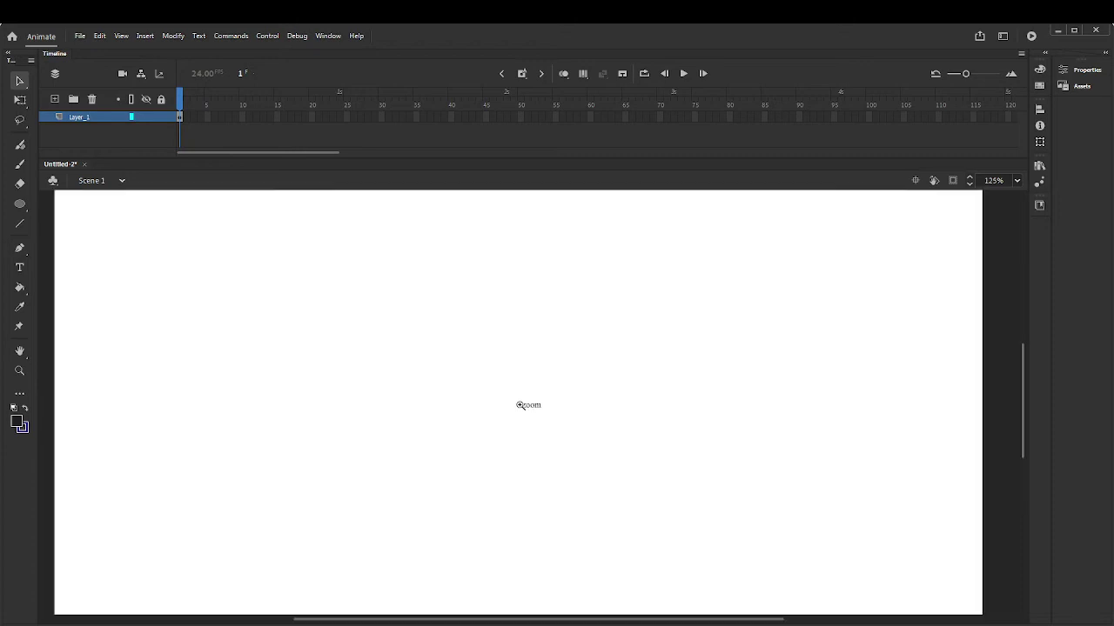
click(520, 405)
click(525, 402)
click(546, 415)
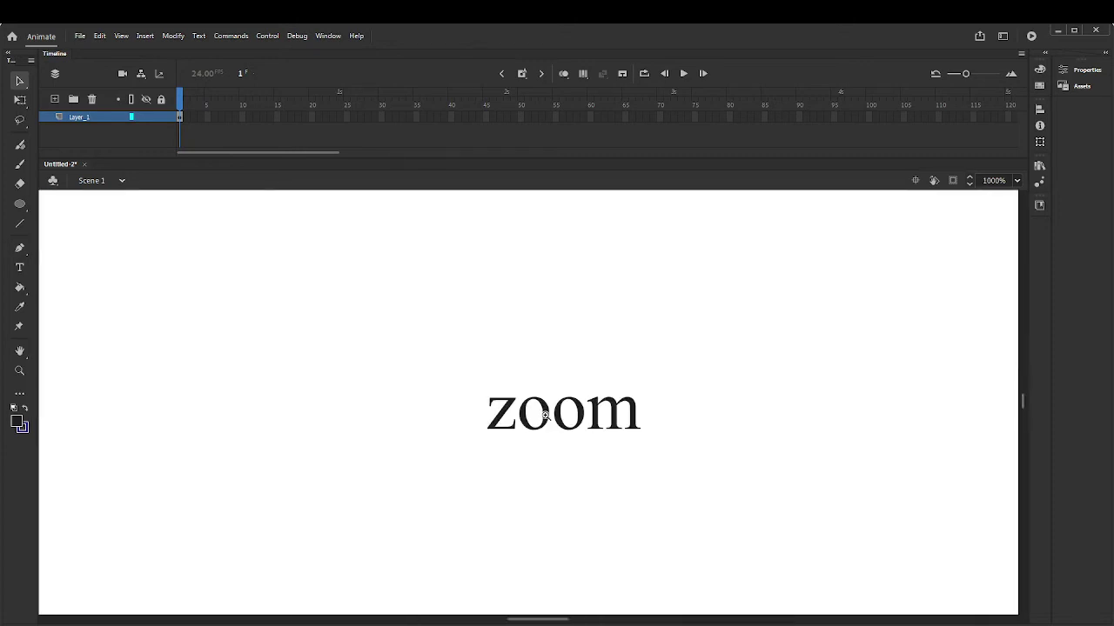
click(545, 415)
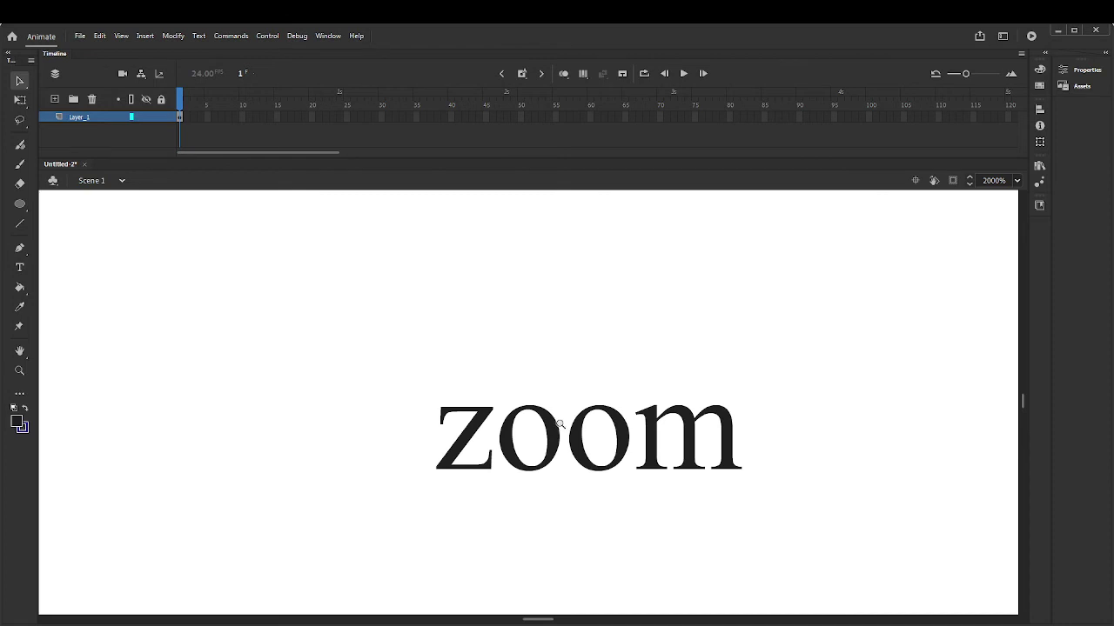
alt+click(570, 421)
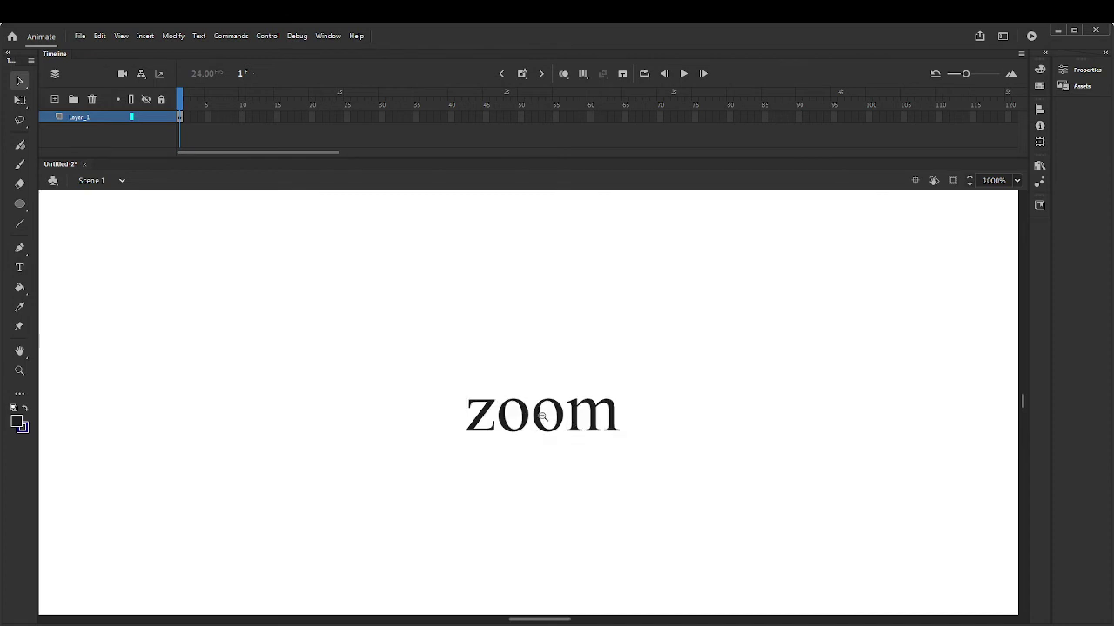
alt+click(544, 407)
alt+click(514, 409)
alt+click(536, 409)
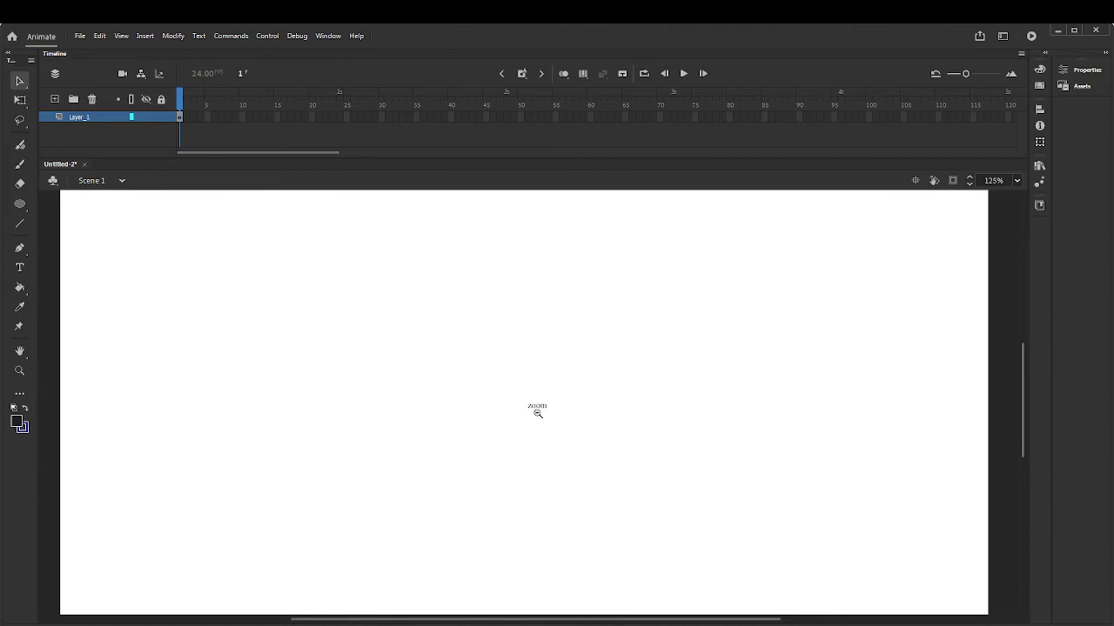
- Alternate between enlarging the text to 1000% and reducing it to 125%, finishing at 500%
click(531, 404)
click(548, 410)
click(553, 411)
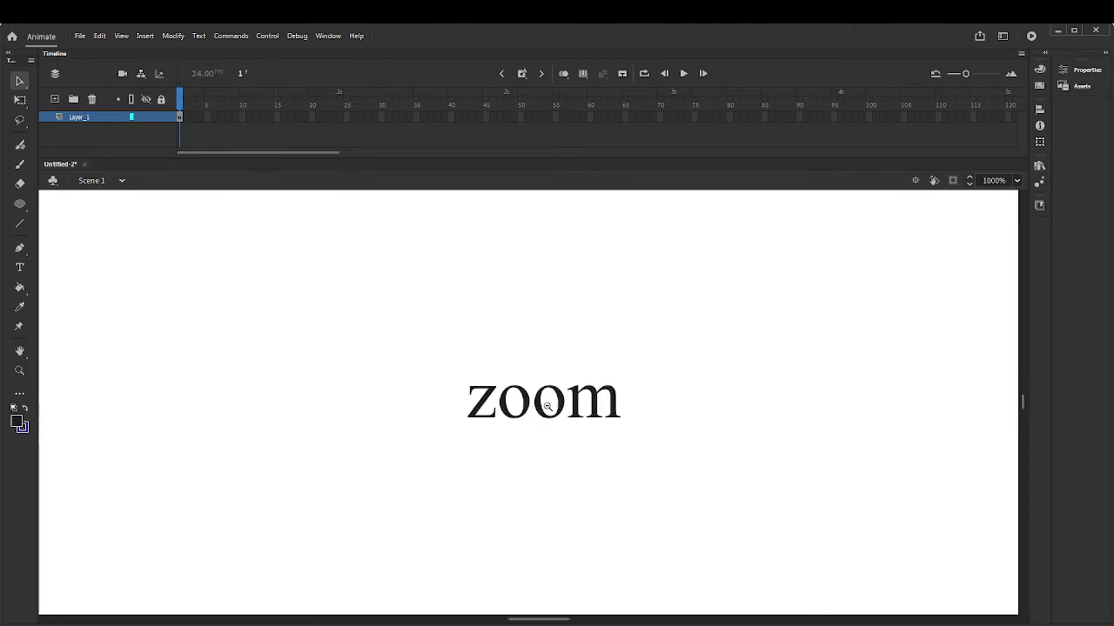
click(543, 407)
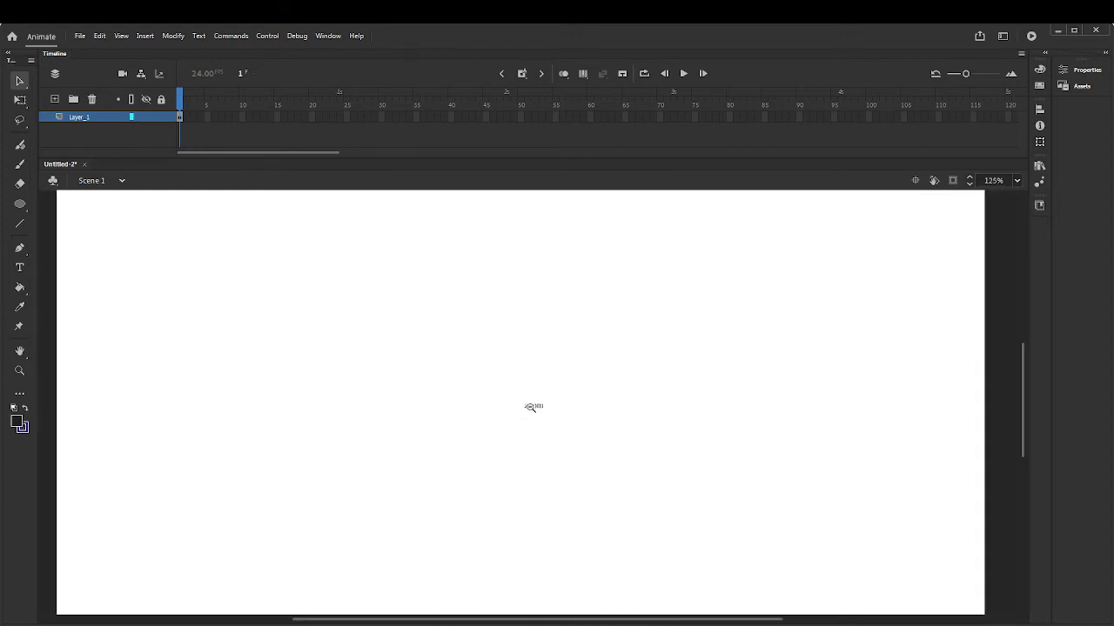
alt+click(532, 402)
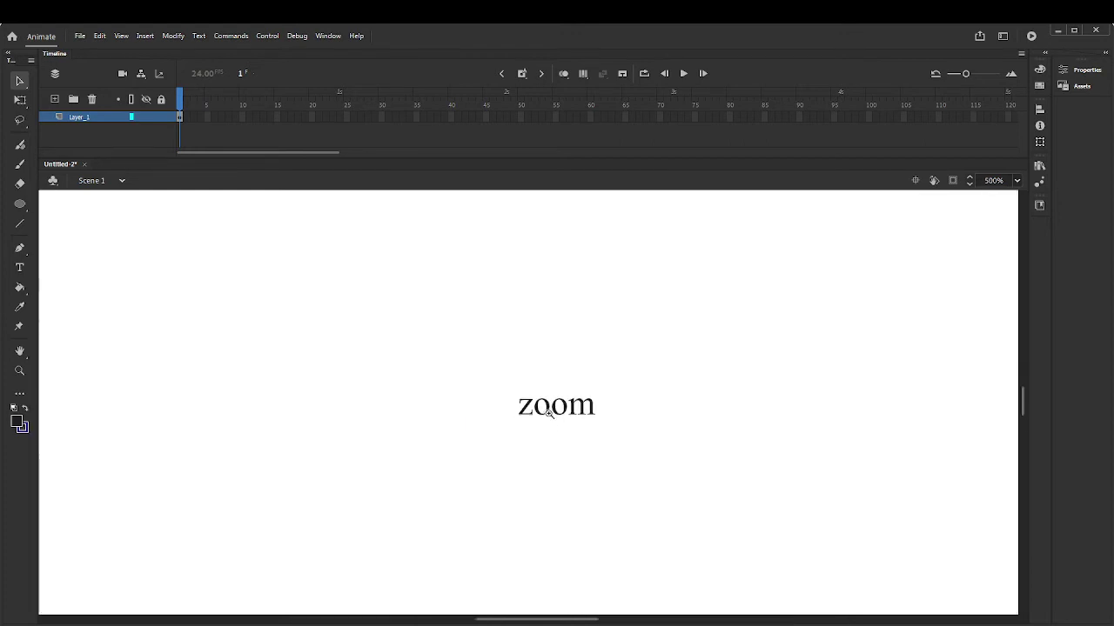
- Pan the enlarged view around the text, zoom out to 62%, and bring the stage to 102% magnification
drag(488, 502, 385, 532)
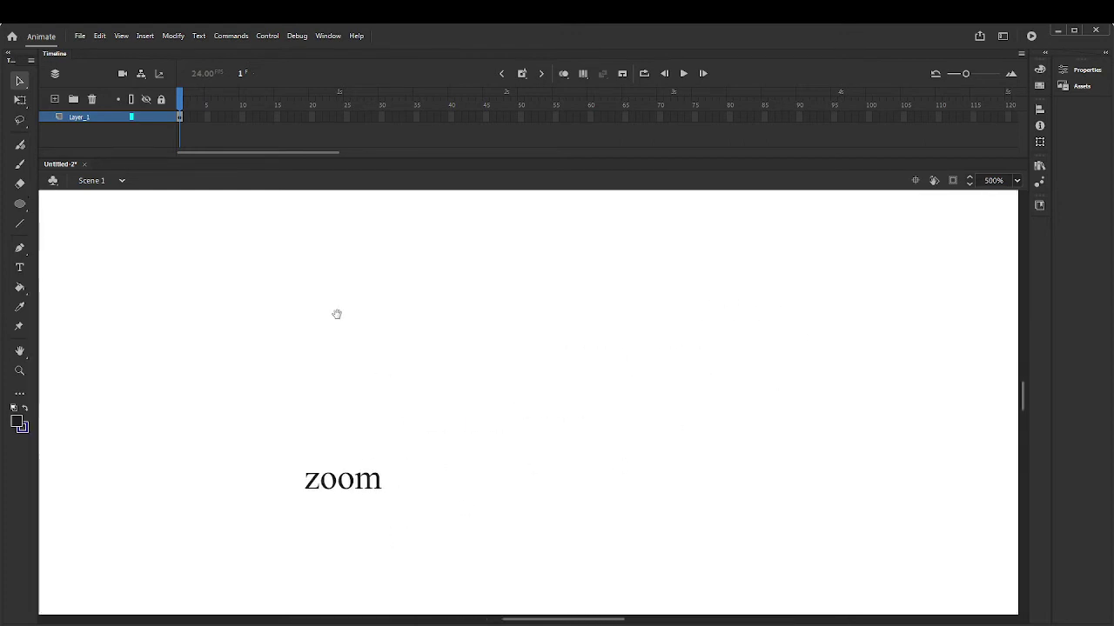
drag(338, 313, 495, 368)
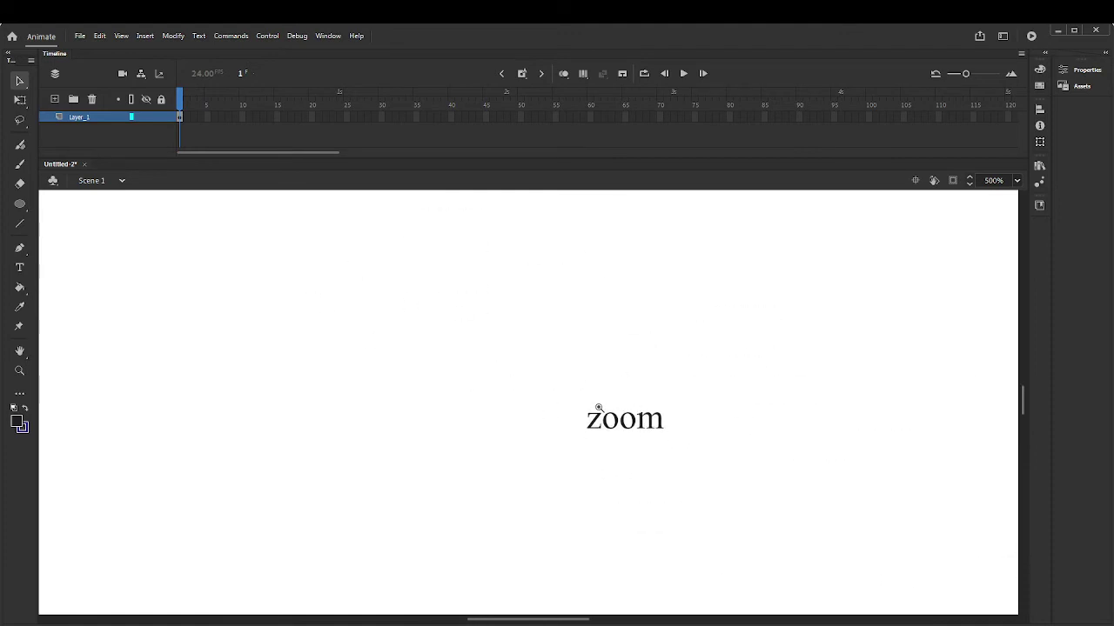
ctrl+alt+click(531, 392)
ctrl+alt+click(513, 398)
ctrl+alt+click(506, 400)
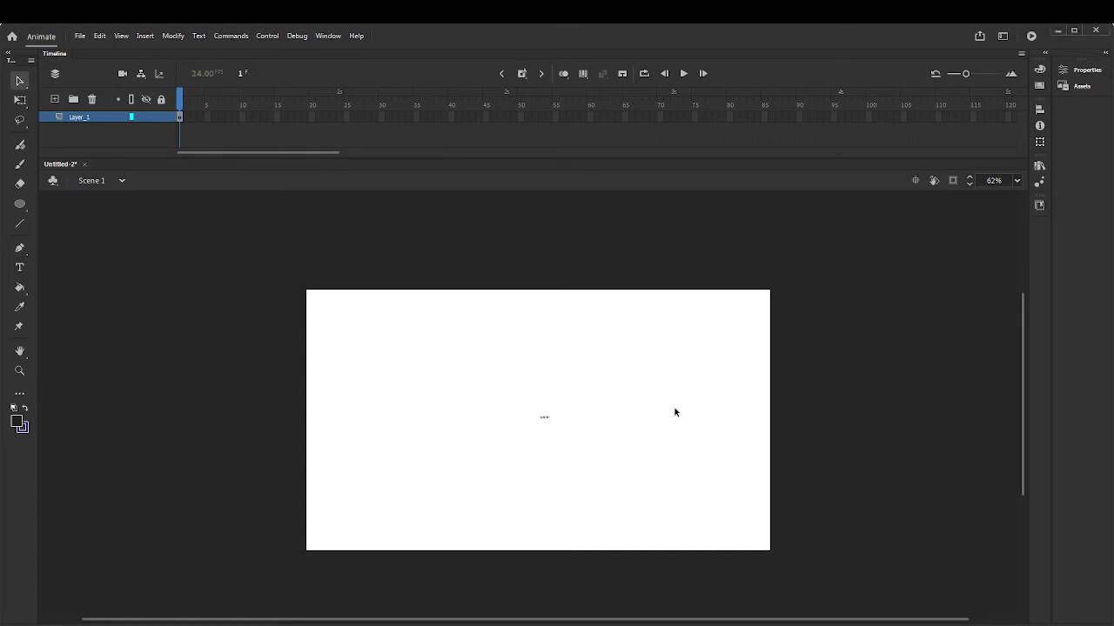
scroll(673, 412, up, 3)
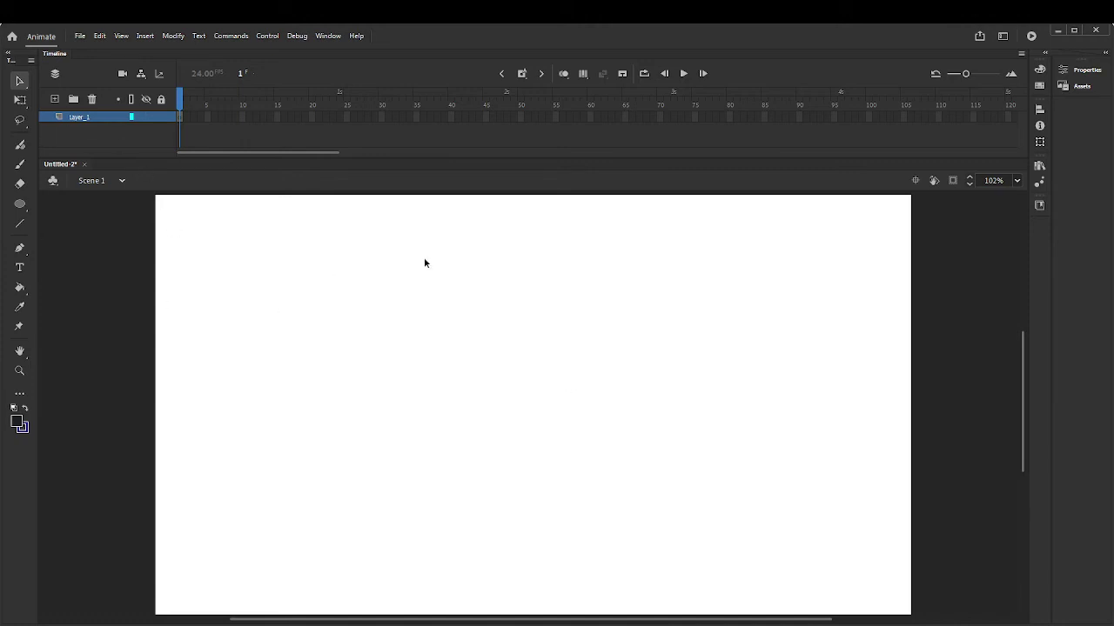
- View the available export commands and the shortcut assigned to Export Image, without exporting anything
click(79, 36)
mouse_move(161, 222)
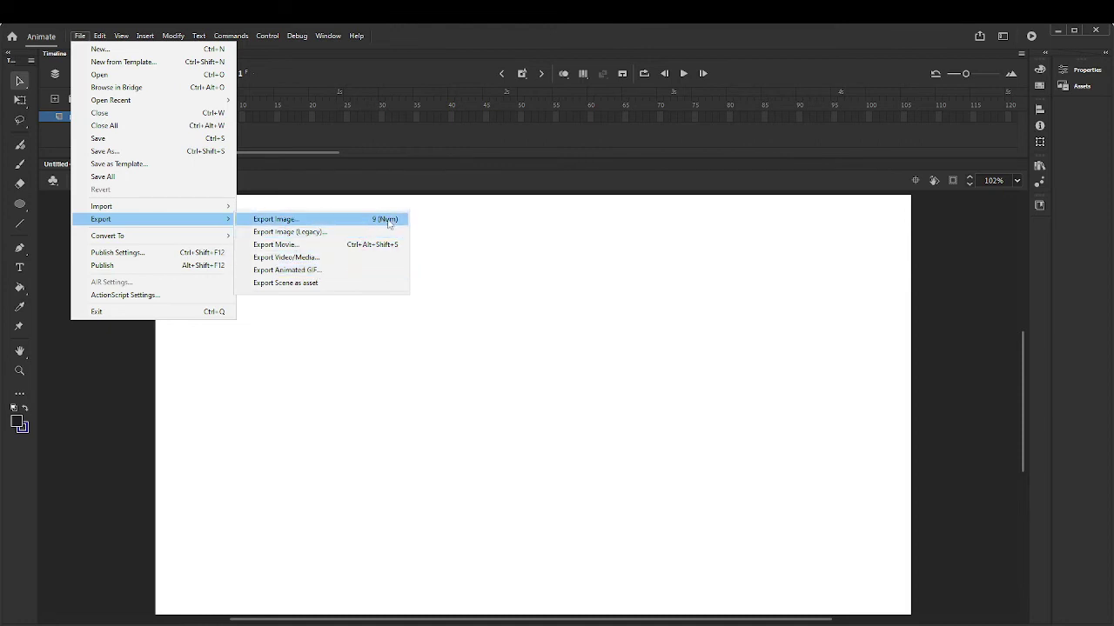
click(459, 245)
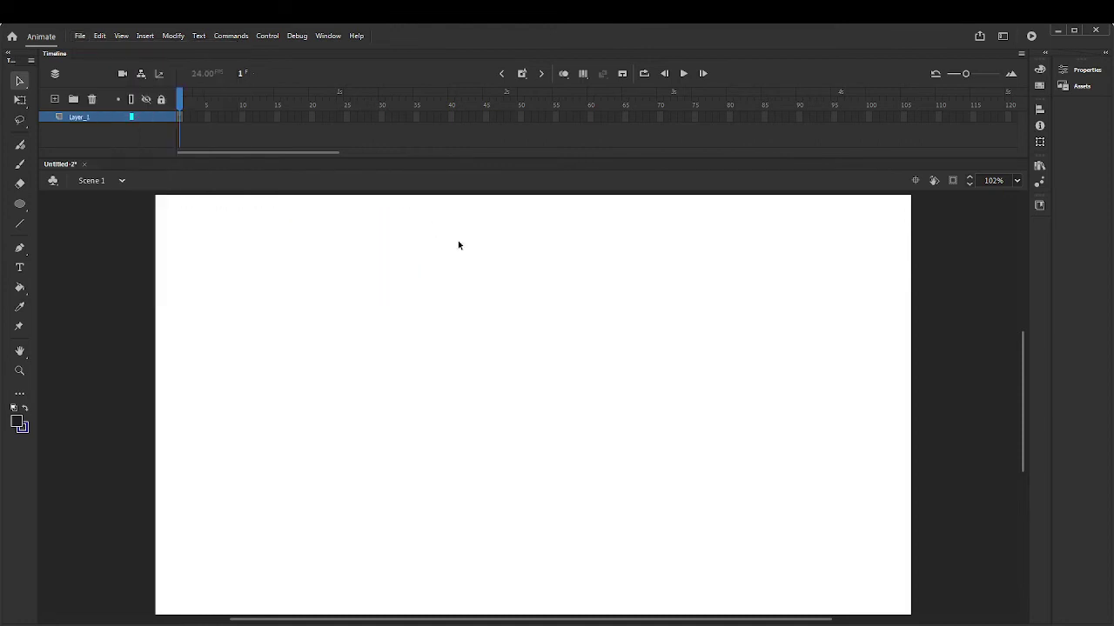
- Open the Keyboard Shortcuts settings and browse through the list of command groups
click(121, 35)
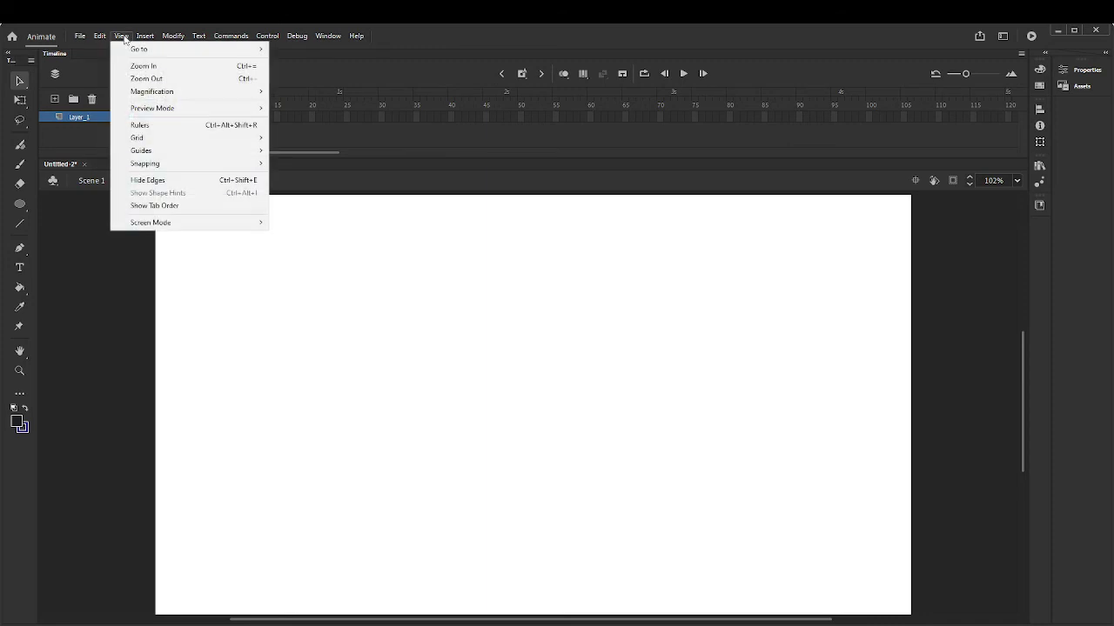
mouse_move(99, 38)
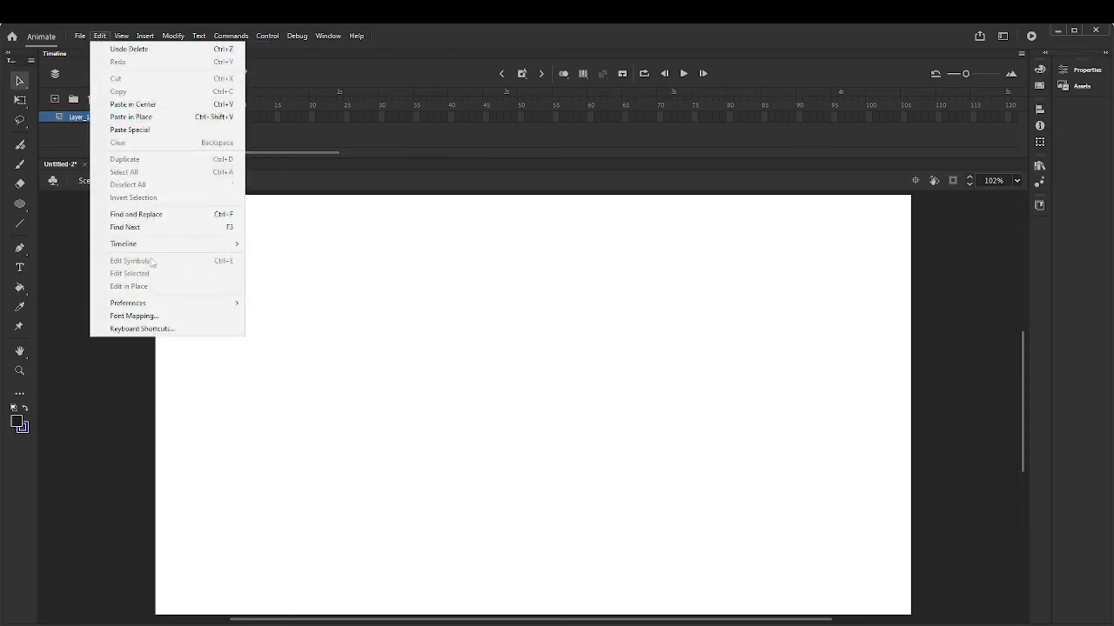
click(169, 334)
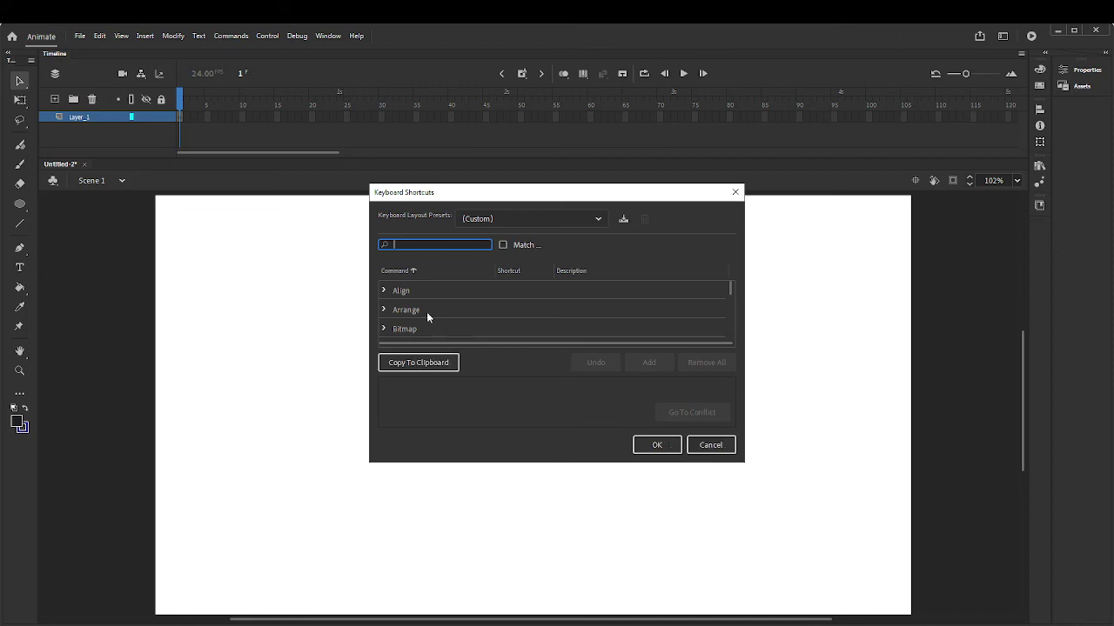
scroll(440, 307, down, 2)
scroll(441, 306, up, 2)
scroll(445, 305, down, 10)
scroll(449, 306, up, 10)
- Search the shortcut commands for "export im", select Export Image to inspect its shortcut, and close the dialog
text(export im)
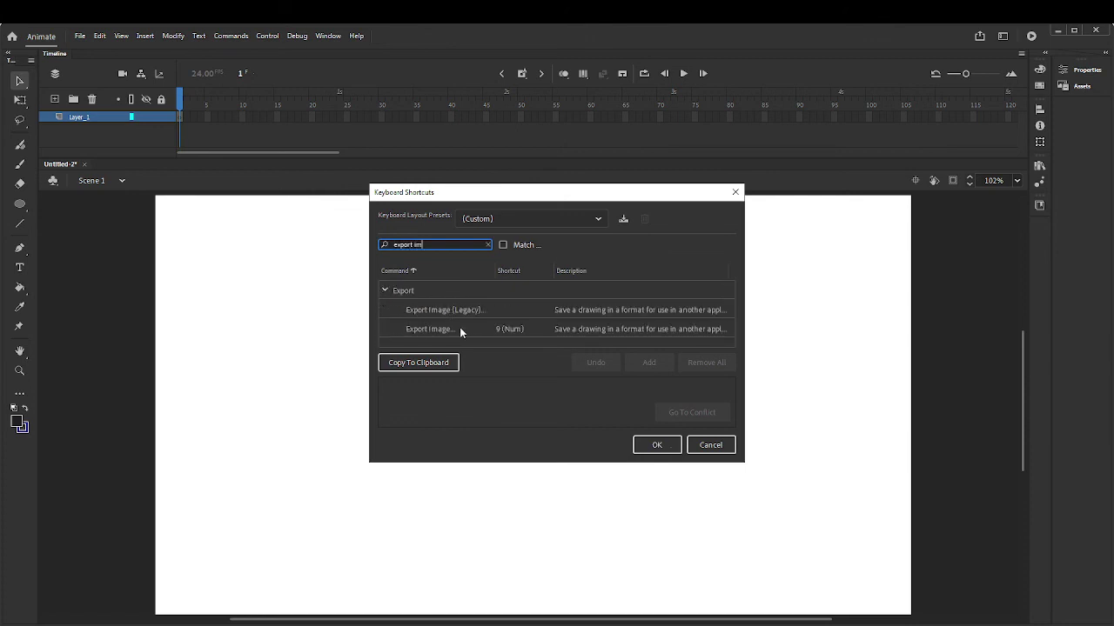
click(460, 329)
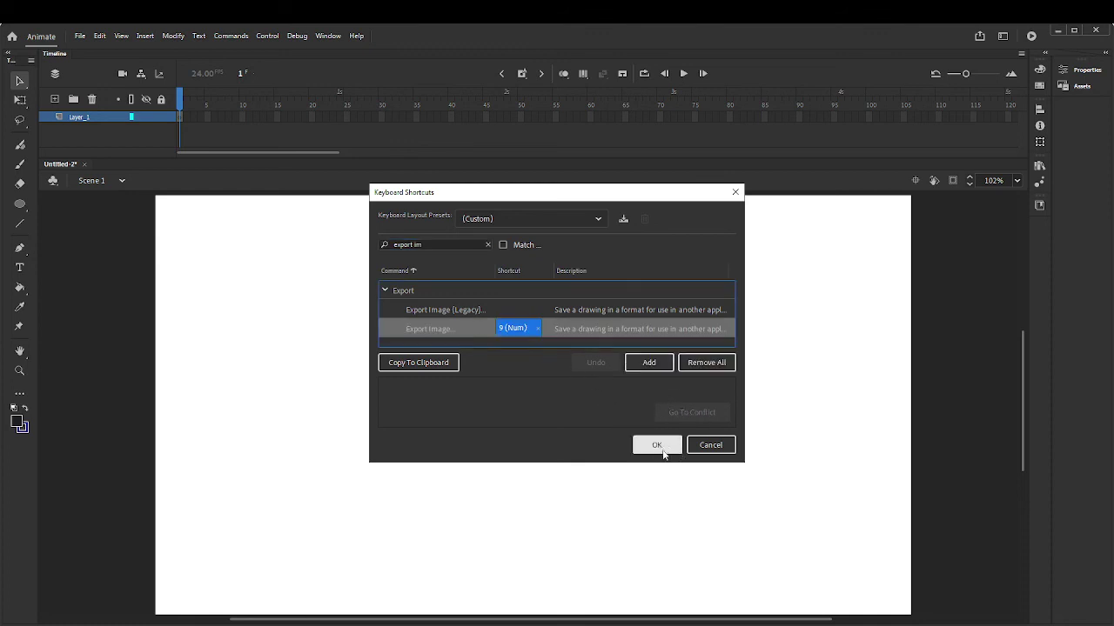
click(735, 194)
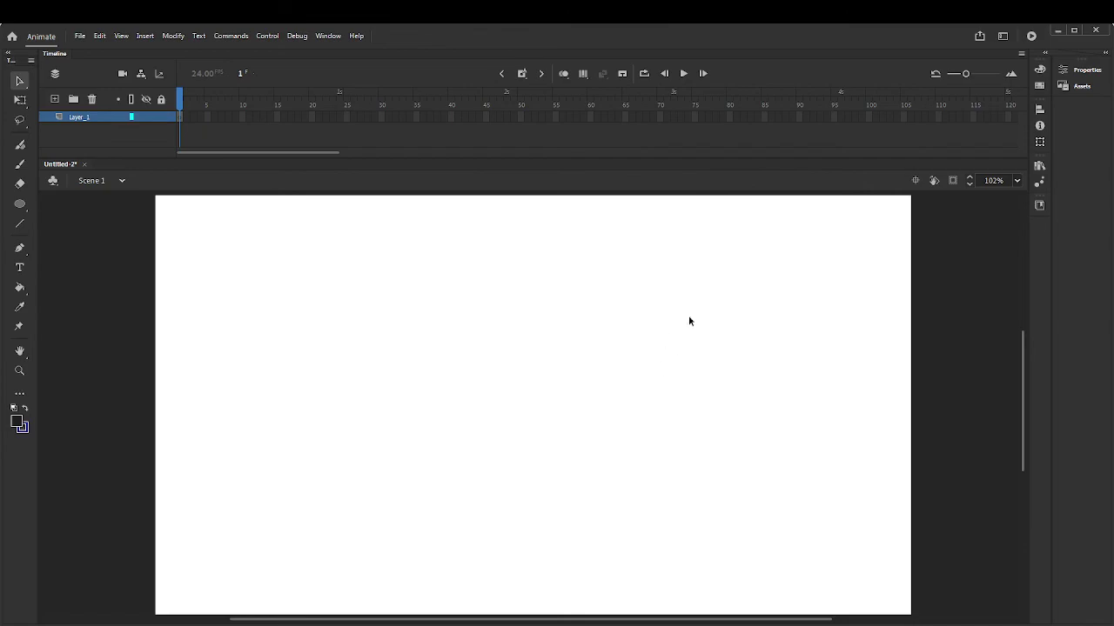